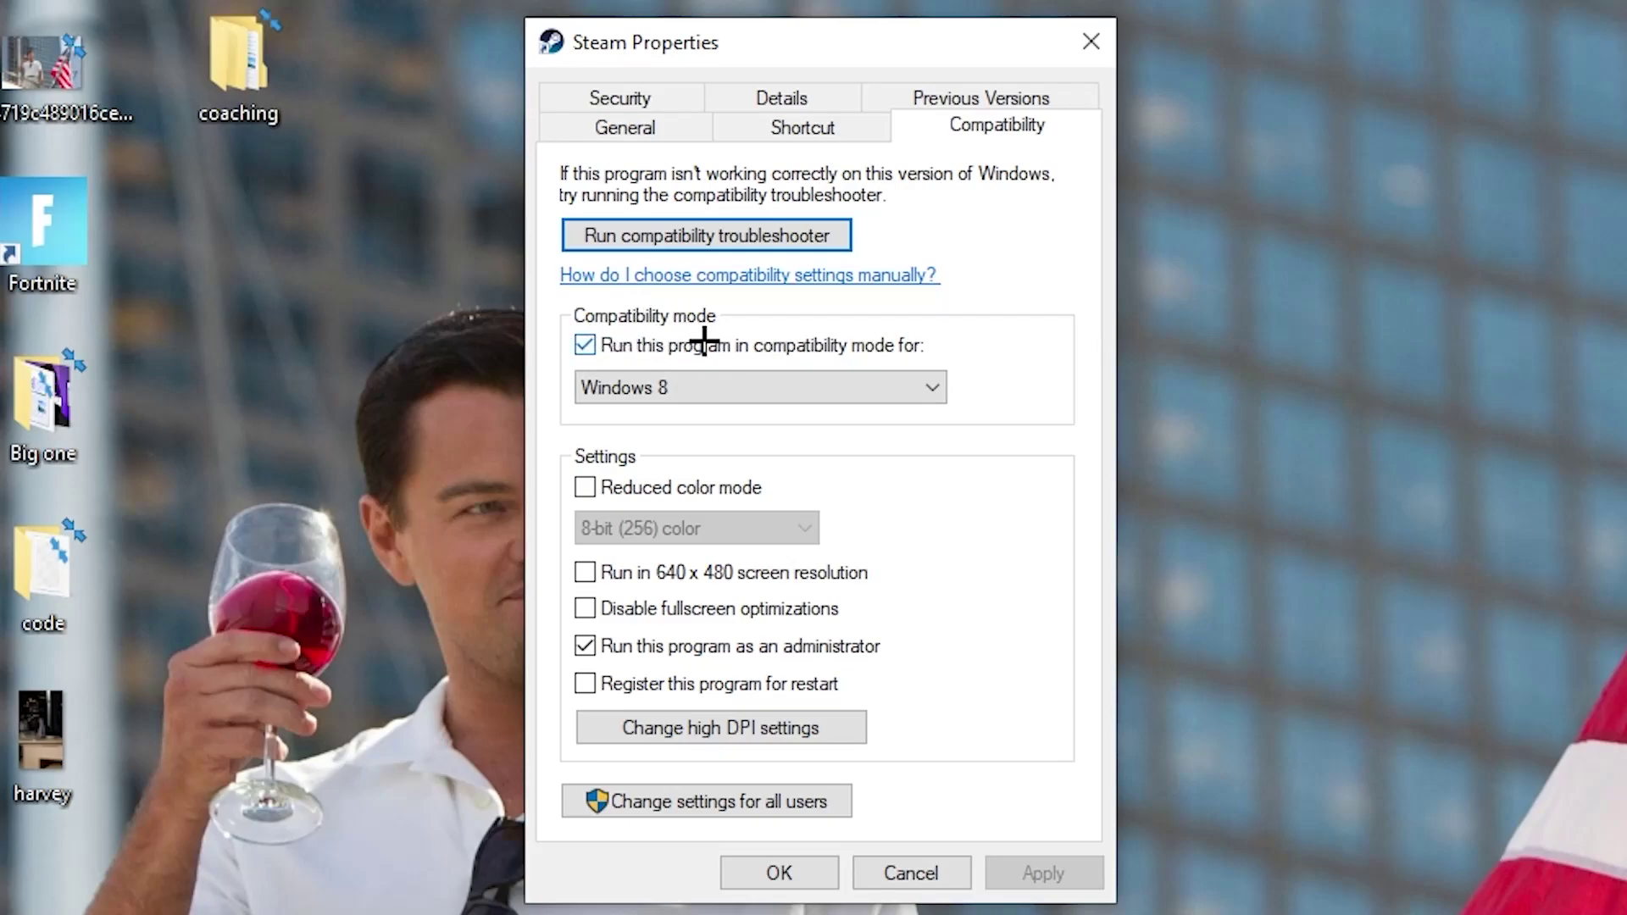
Keep Windows 8 as Steam's compatibility mode, leave it running as an administrator, and confirm the properties
{"action": "left_click", "coordinate": [909, 375]}
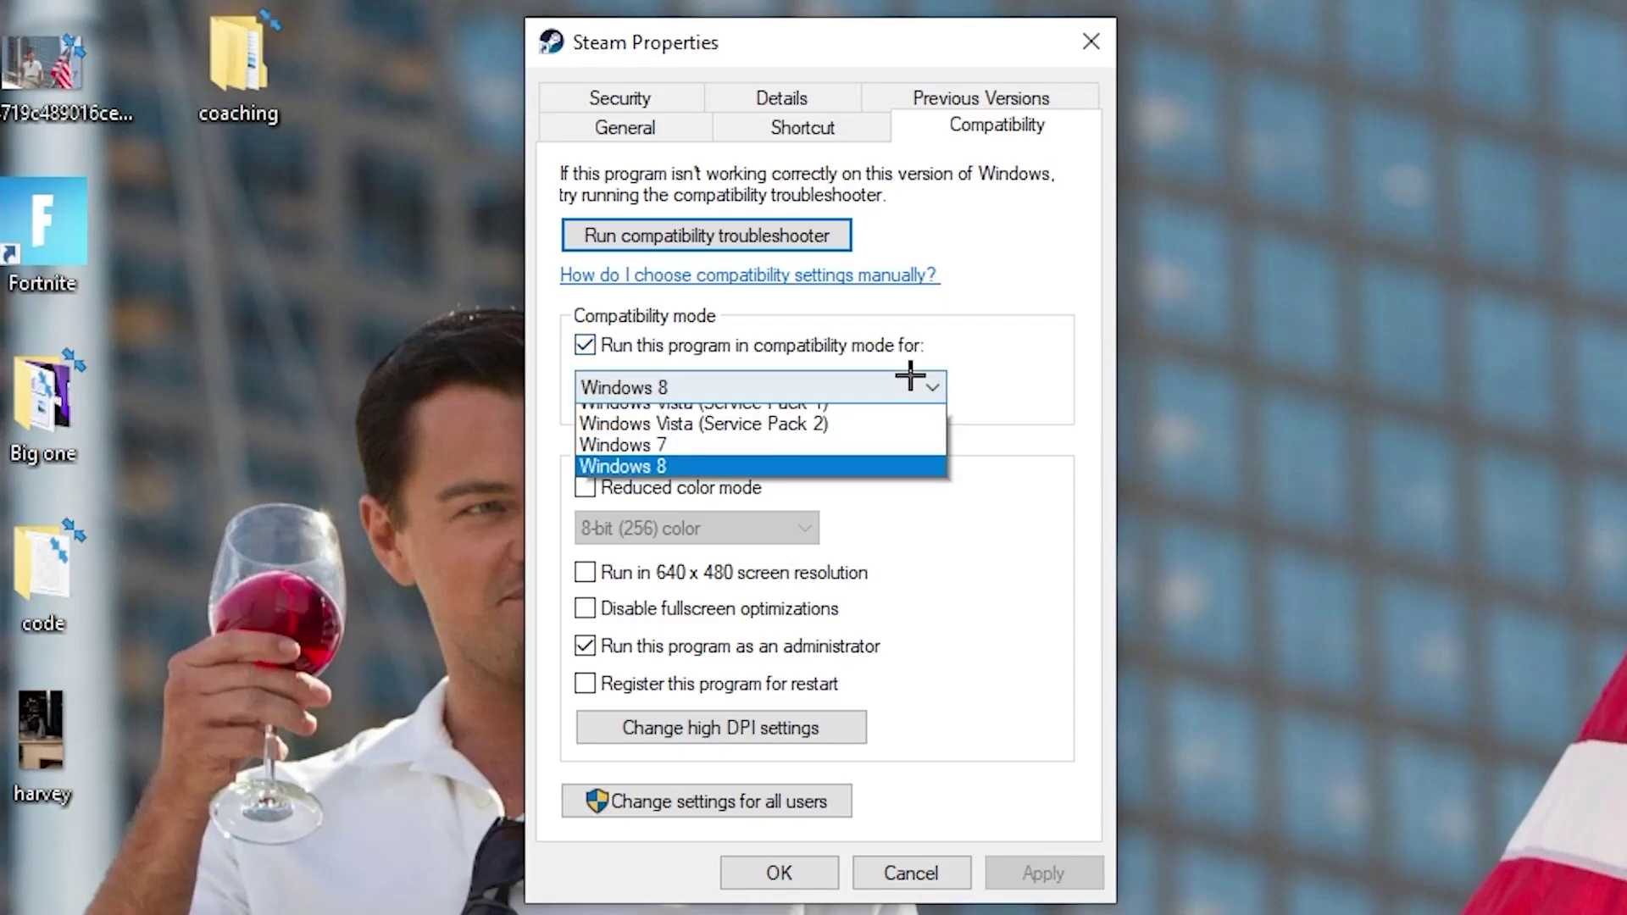
{"action": "left_click", "coordinate": [986, 361]}
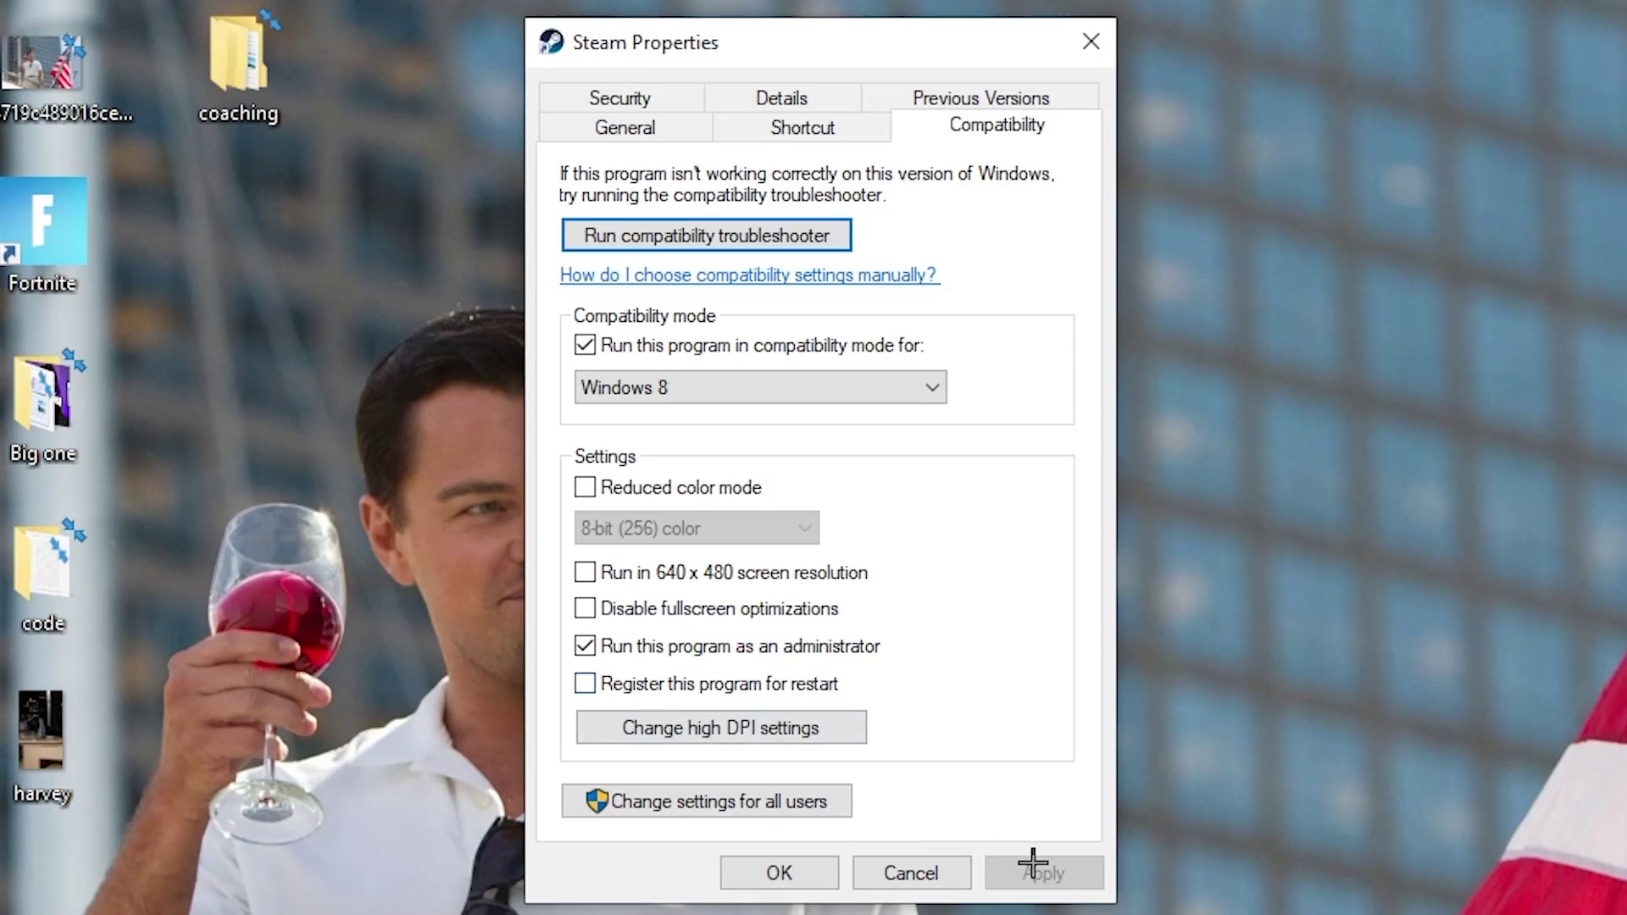
{"action": "left_click", "coordinate": [792, 869]}
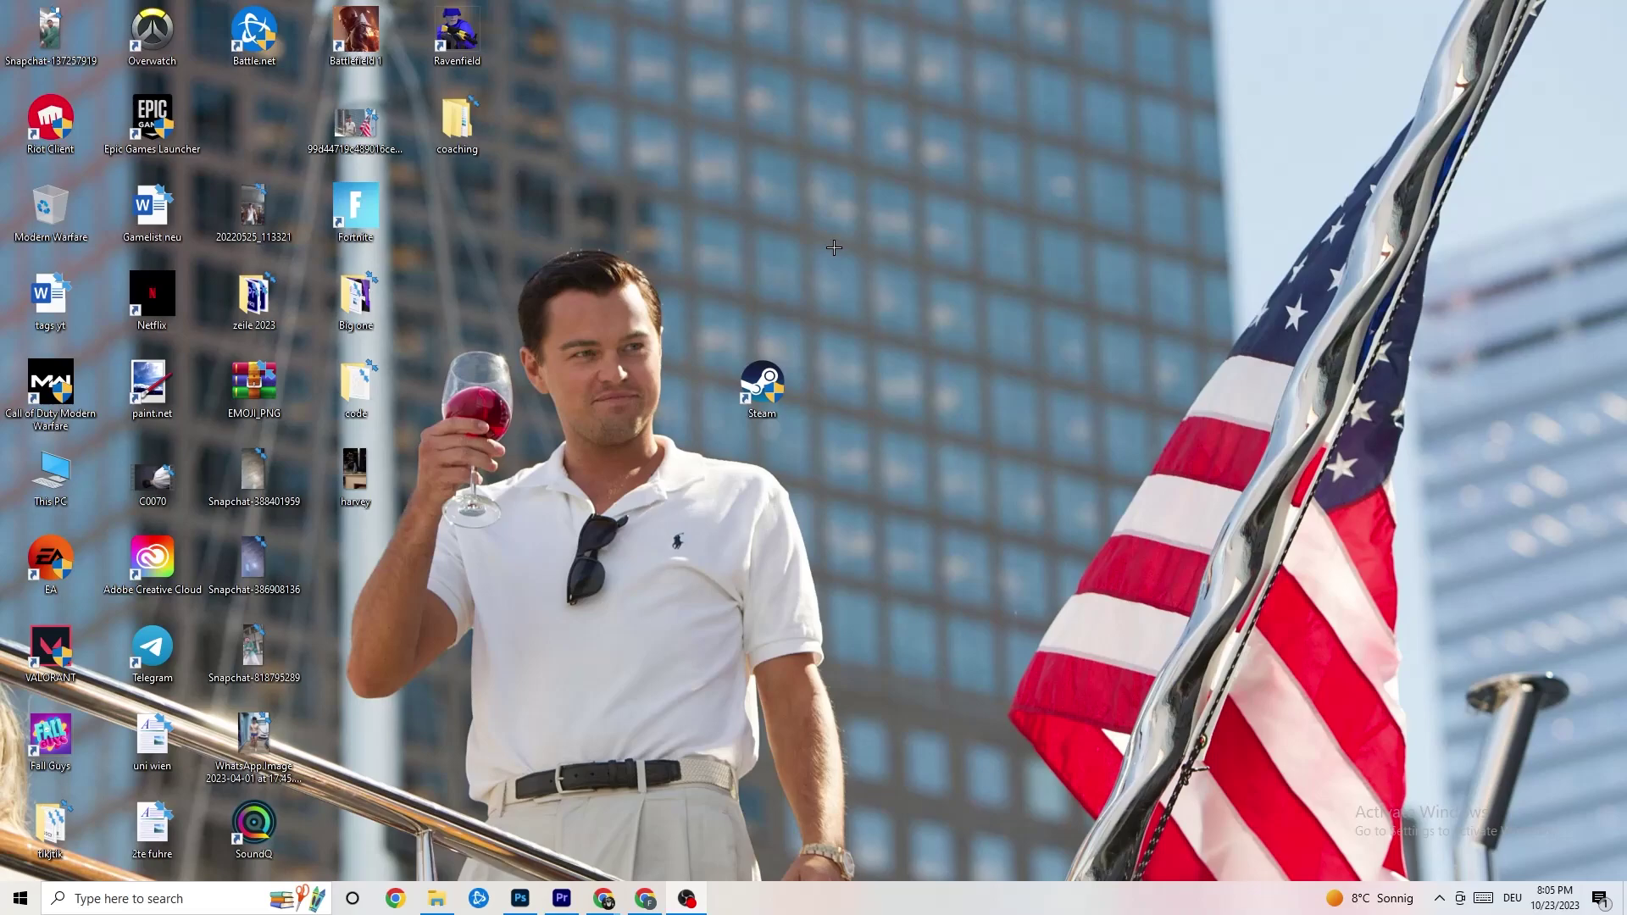
{"action": "left_click_drag", "start_coordinate": [787, 395], "coordinate": [771, 242]}
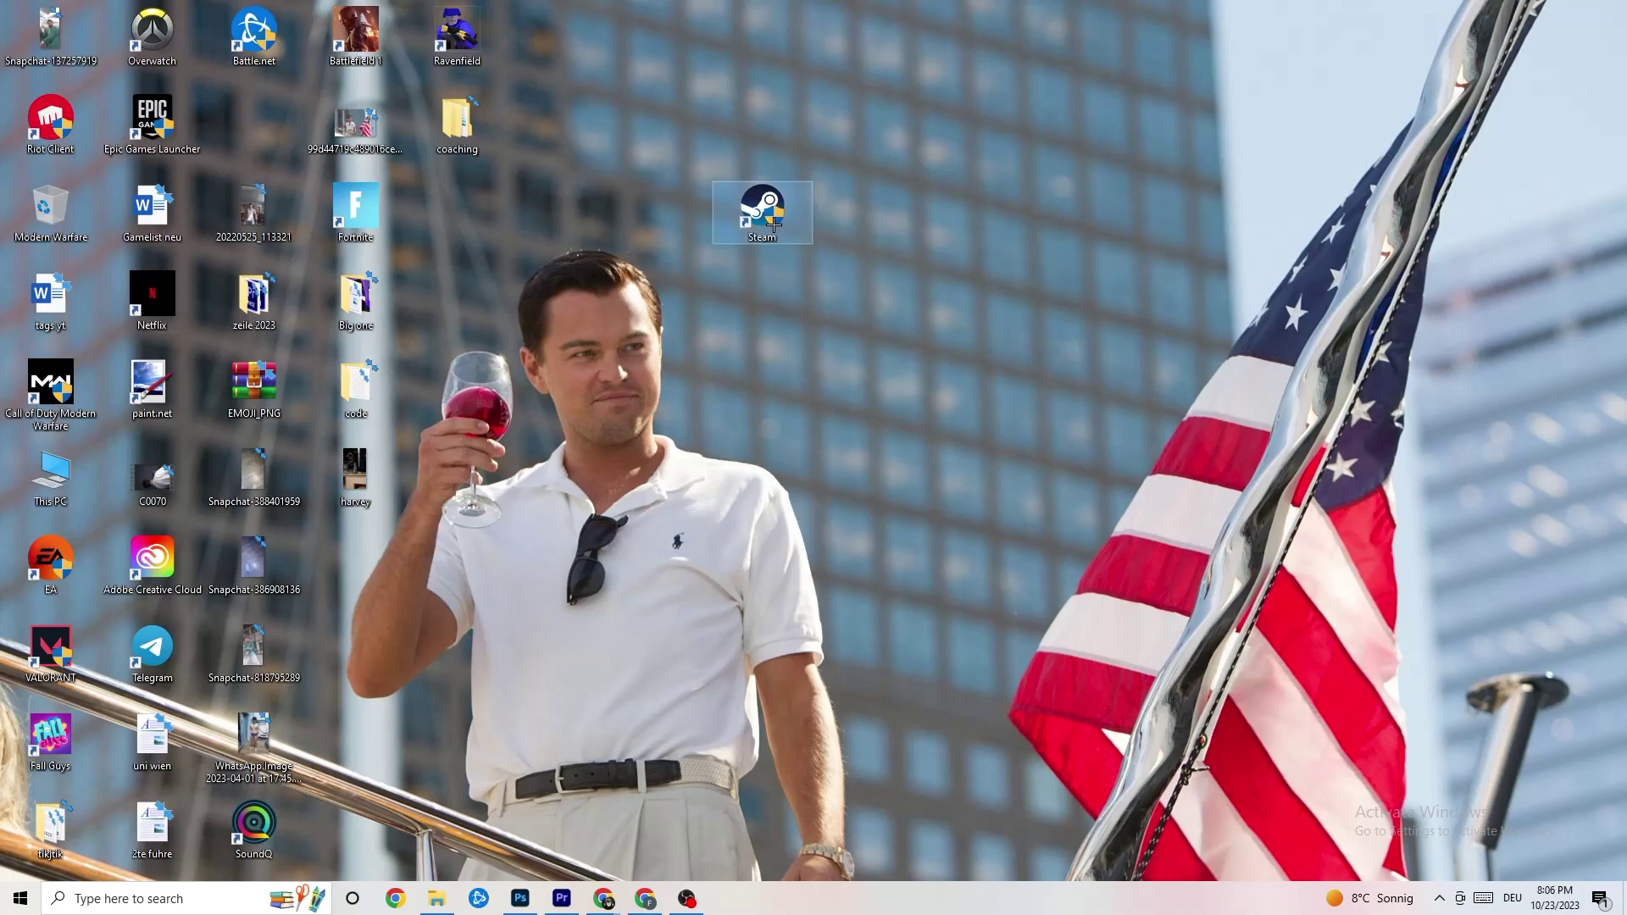
{"action": "left_click_drag", "start_coordinate": [762, 206], "coordinate": [661, 292]}
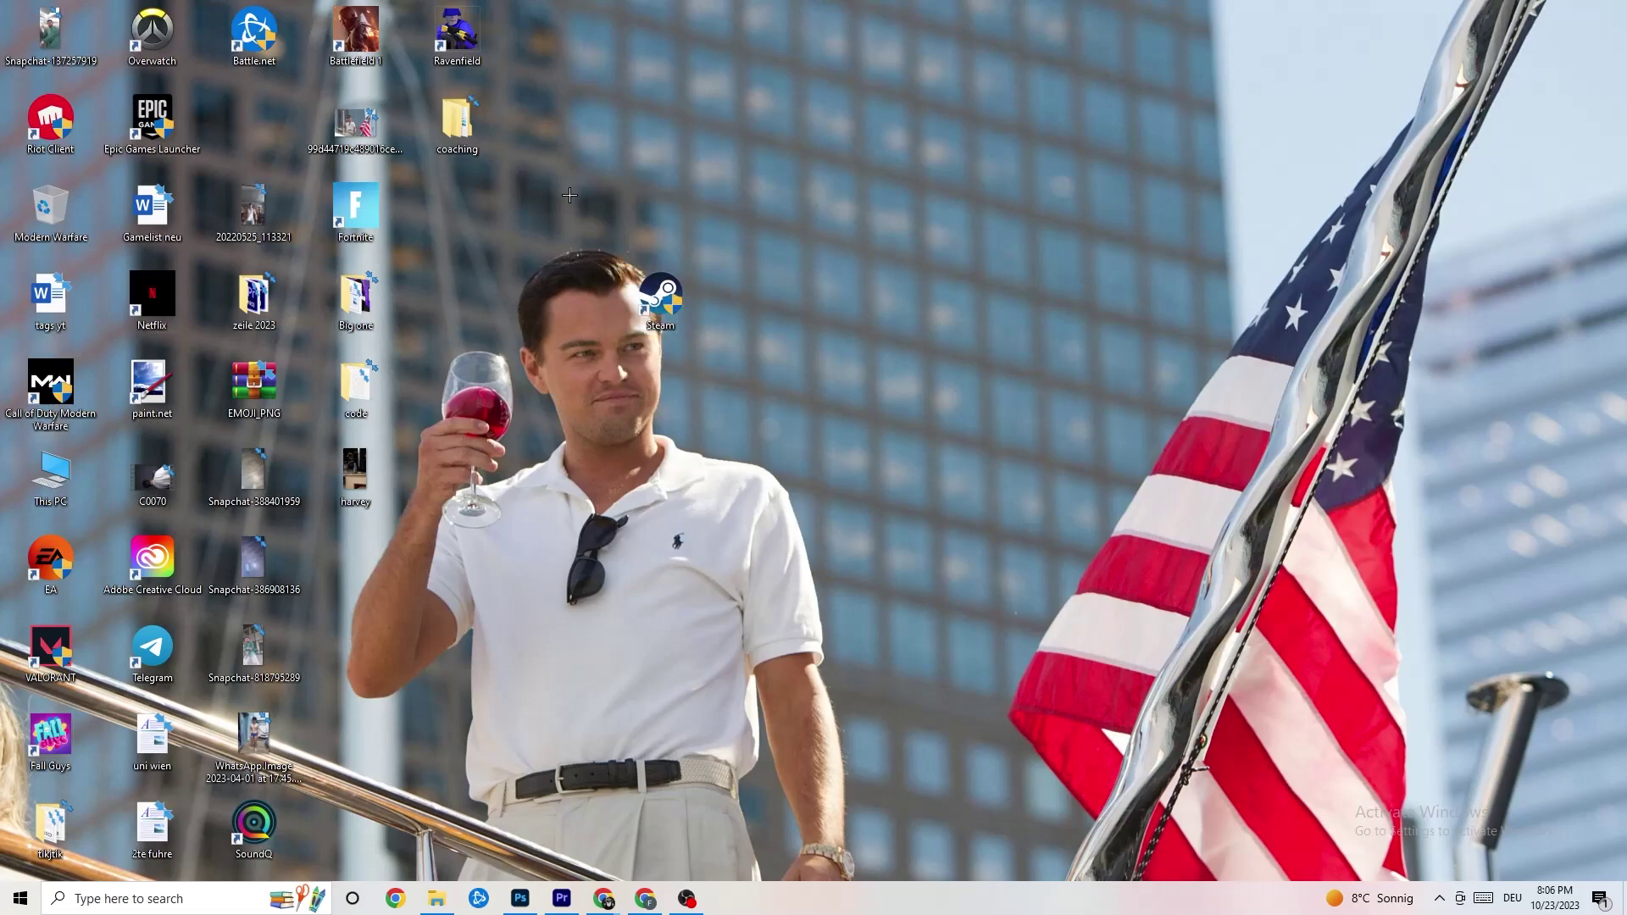
{"action": "left_click_drag", "start_coordinate": [661, 288], "coordinate": [760, 263]}
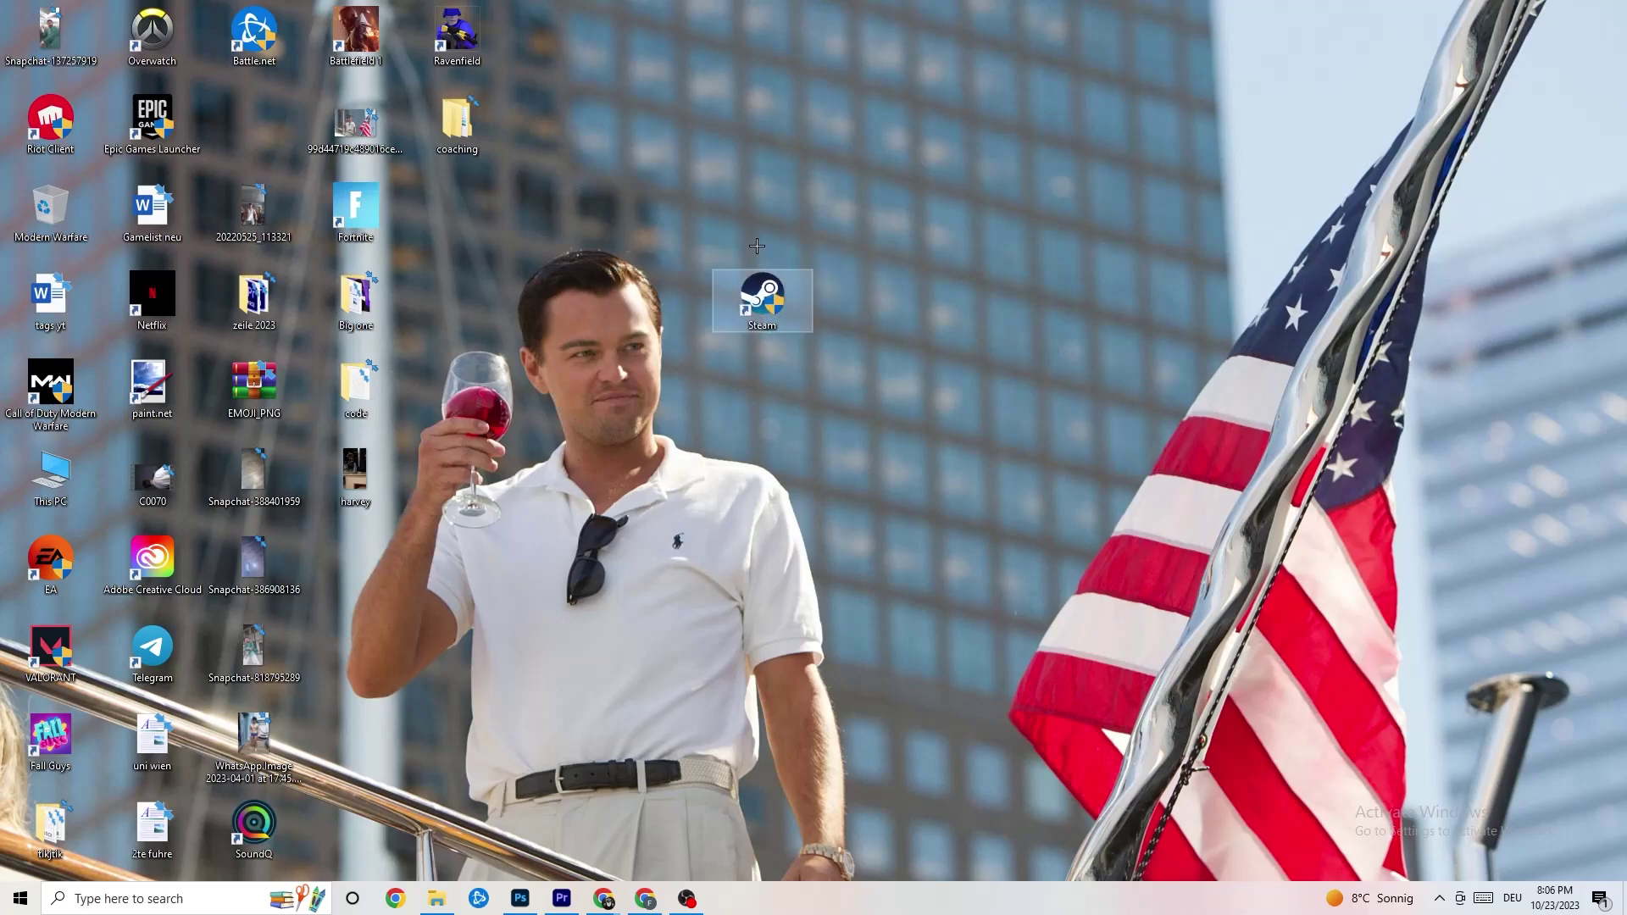
Review the compatibility settings in the Steam desktop shortcut's properties and close the dialog
{"action": "right_click", "coordinate": [757, 320]}
{"action": "left_click", "coordinate": [846, 766]}
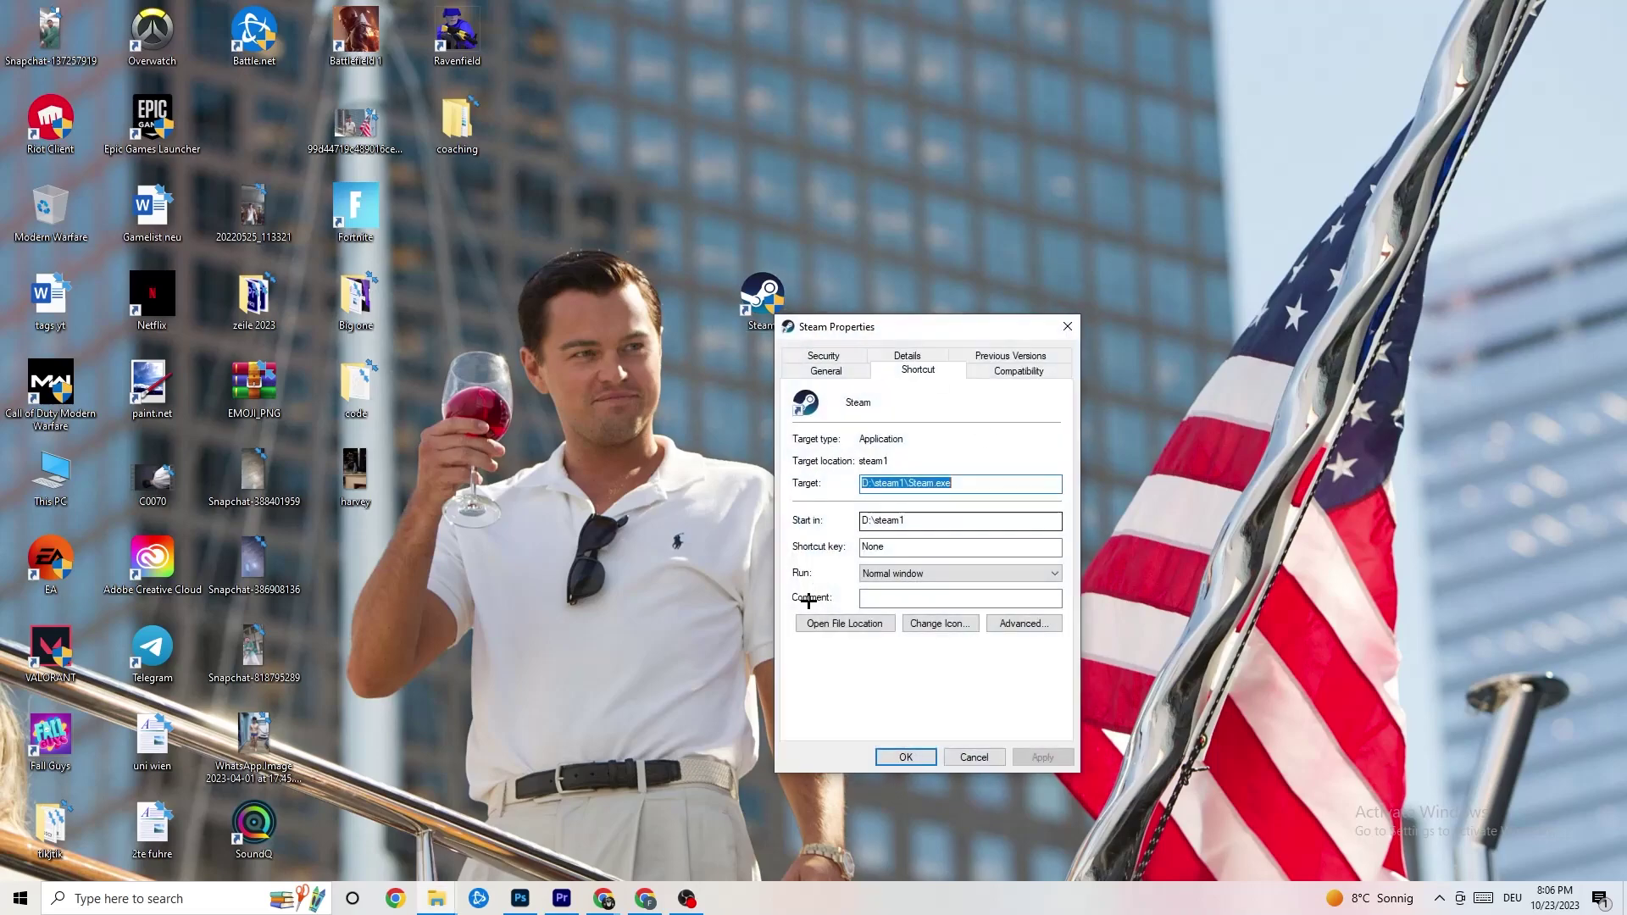
{"action": "left_click", "coordinate": [1021, 371]}
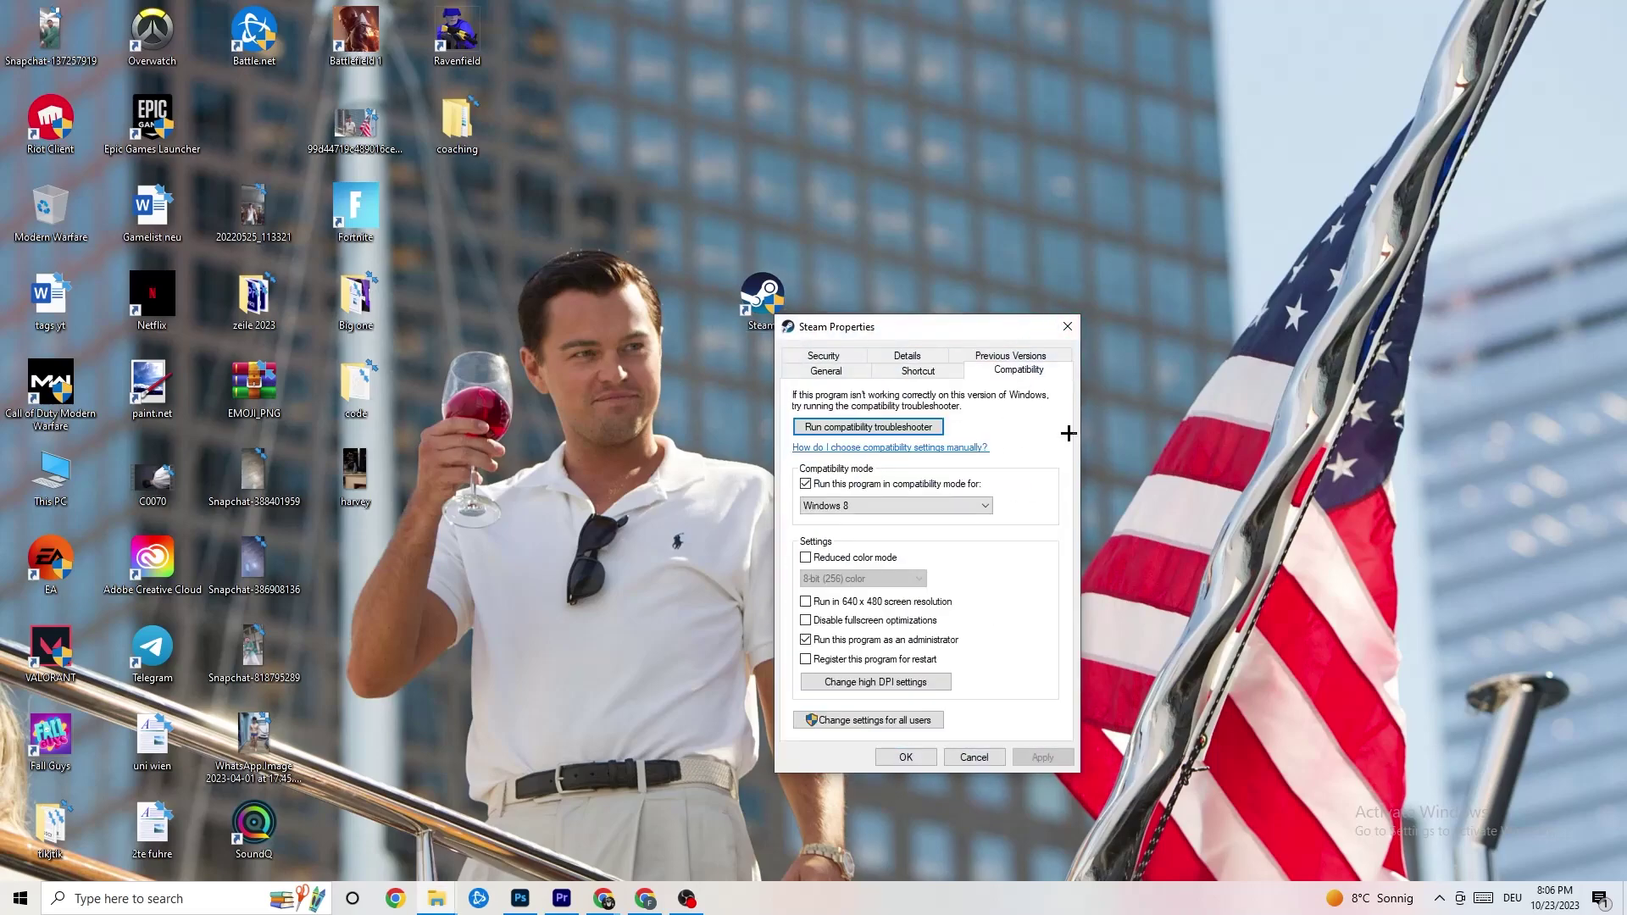
{"action": "left_click", "coordinate": [1068, 326]}
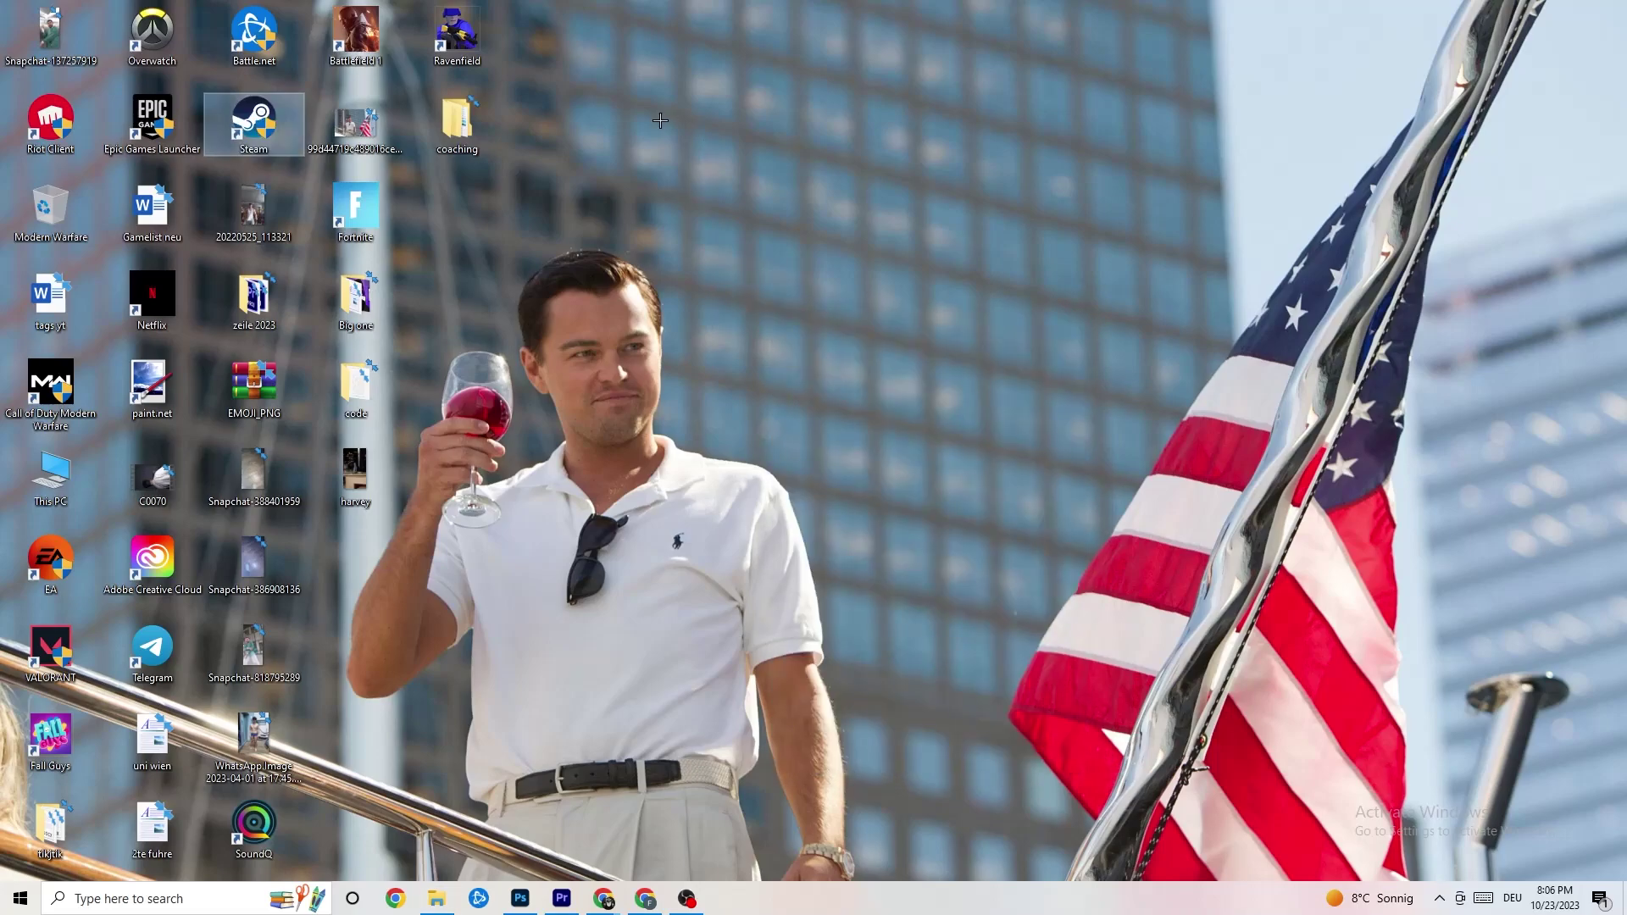
{"action": "left_click", "coordinate": [789, 165]}
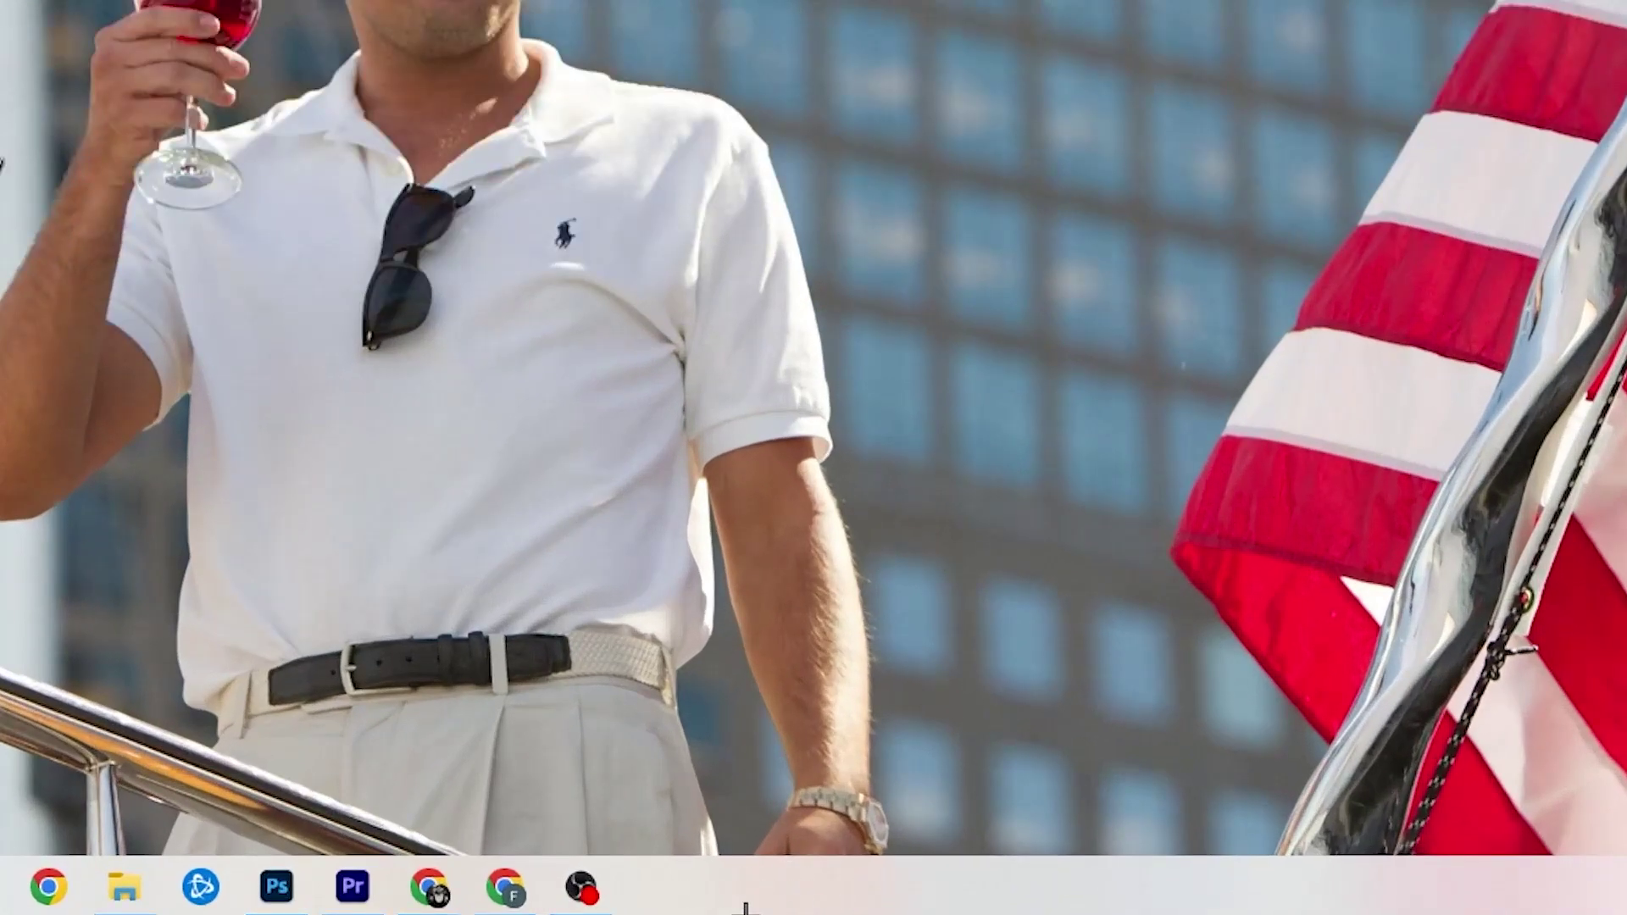
Open Task Manager from the desktop and maximize its window
{"action": "right_click", "coordinate": [691, 900]}
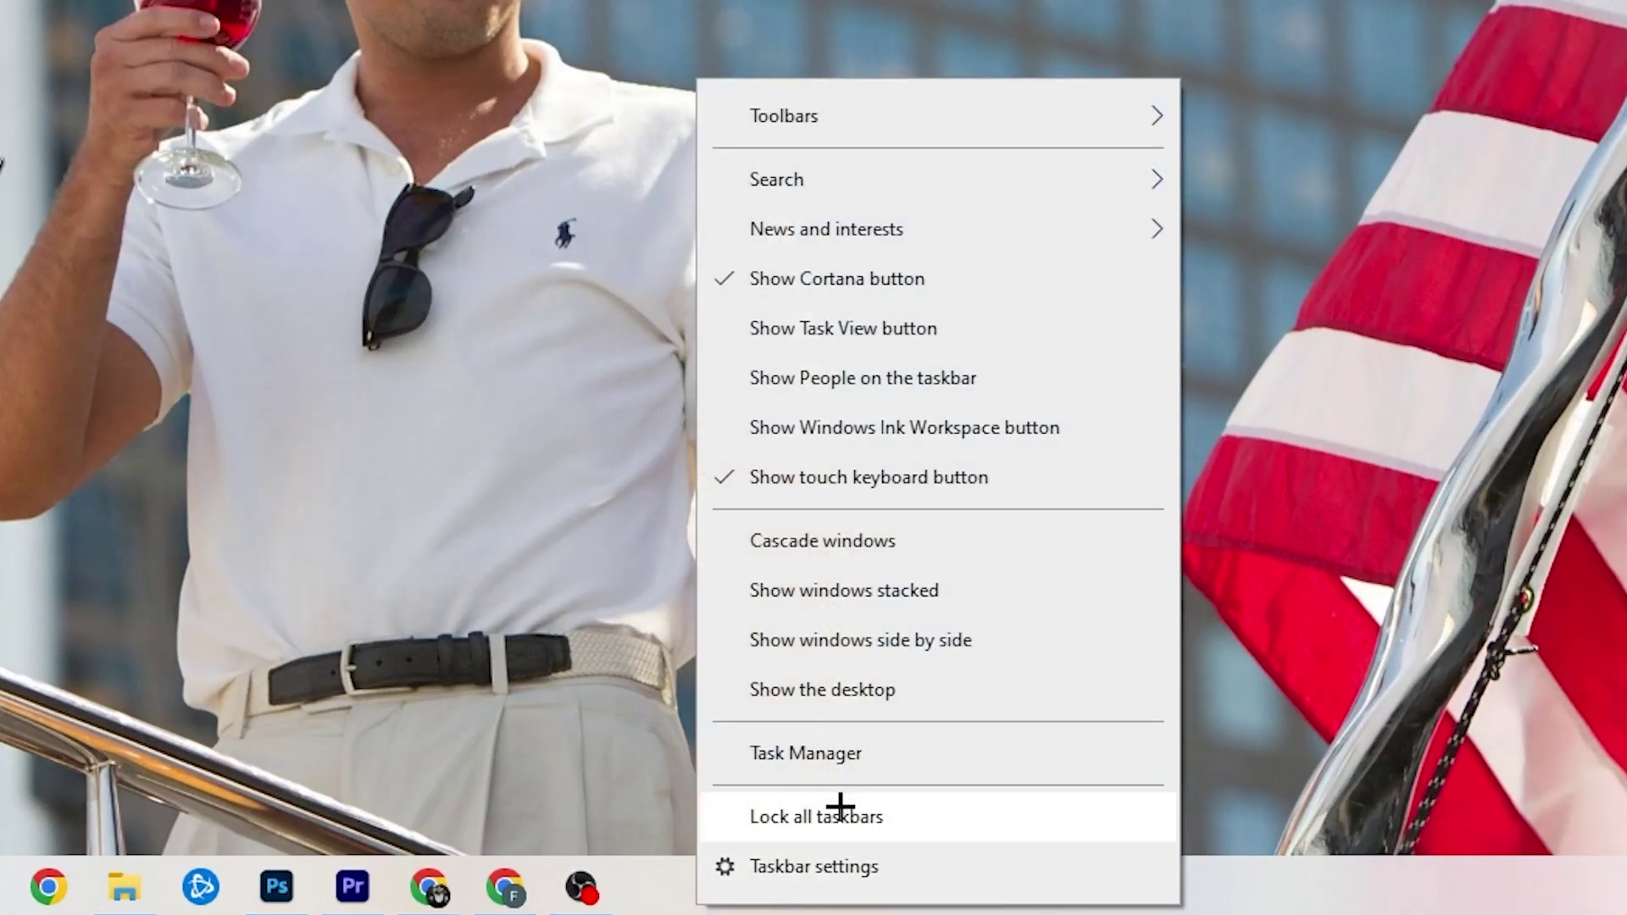
{"action": "left_click", "coordinate": [845, 763]}
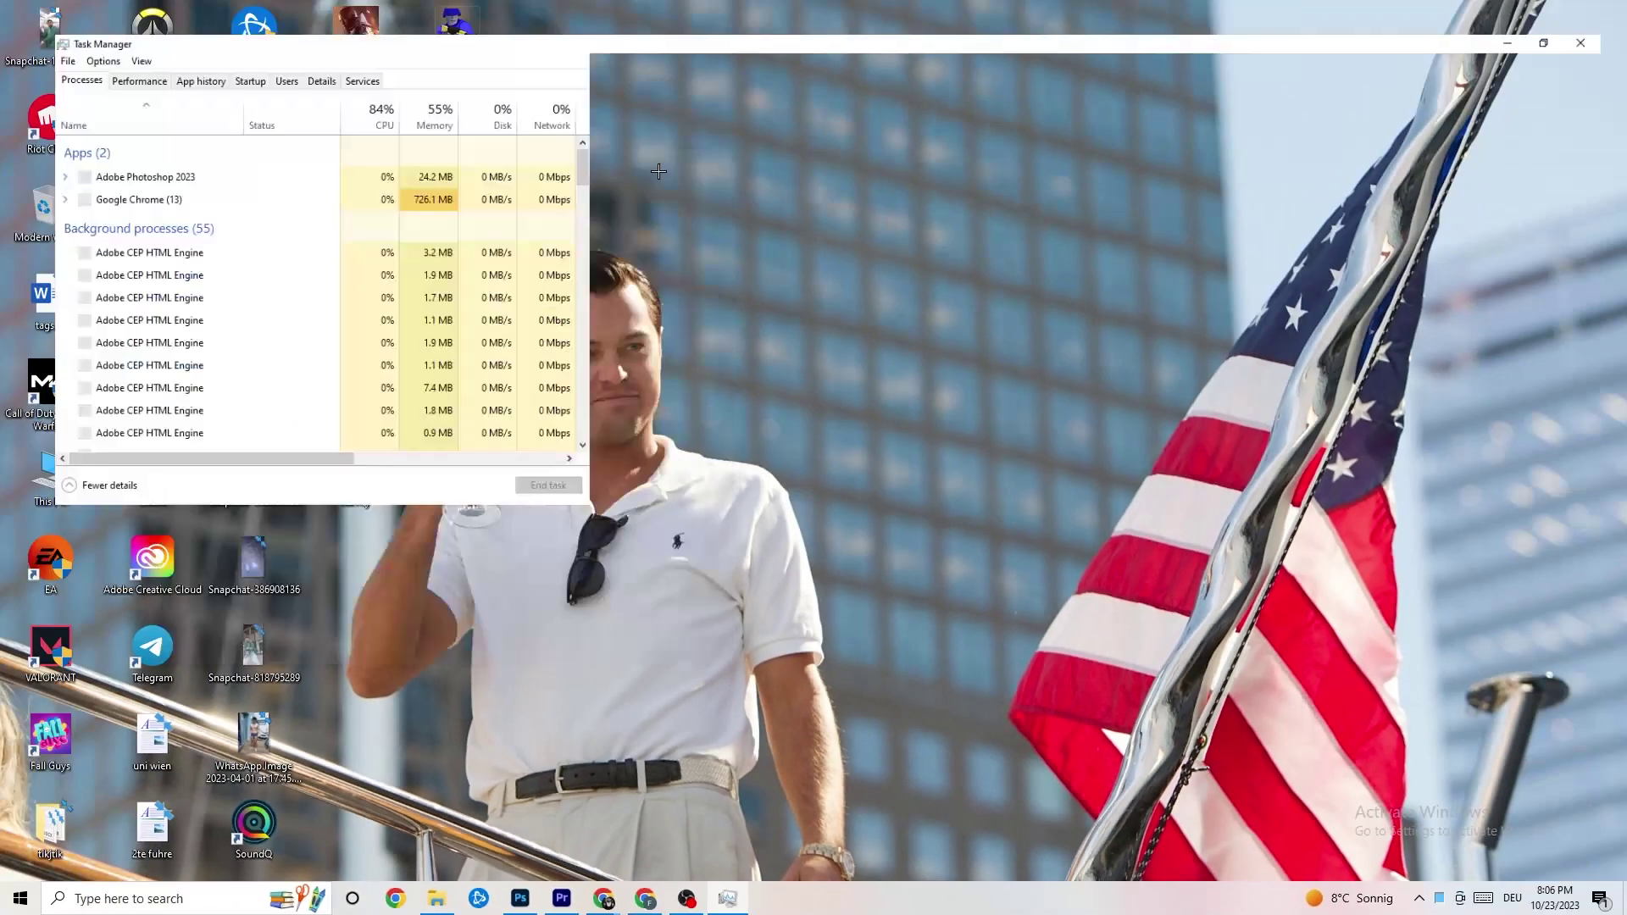
{"action": "double_click", "coordinate": [255, 37]}
{"action": "left_click_drag", "start_coordinate": [683, 17], "coordinate": [701, 74]}
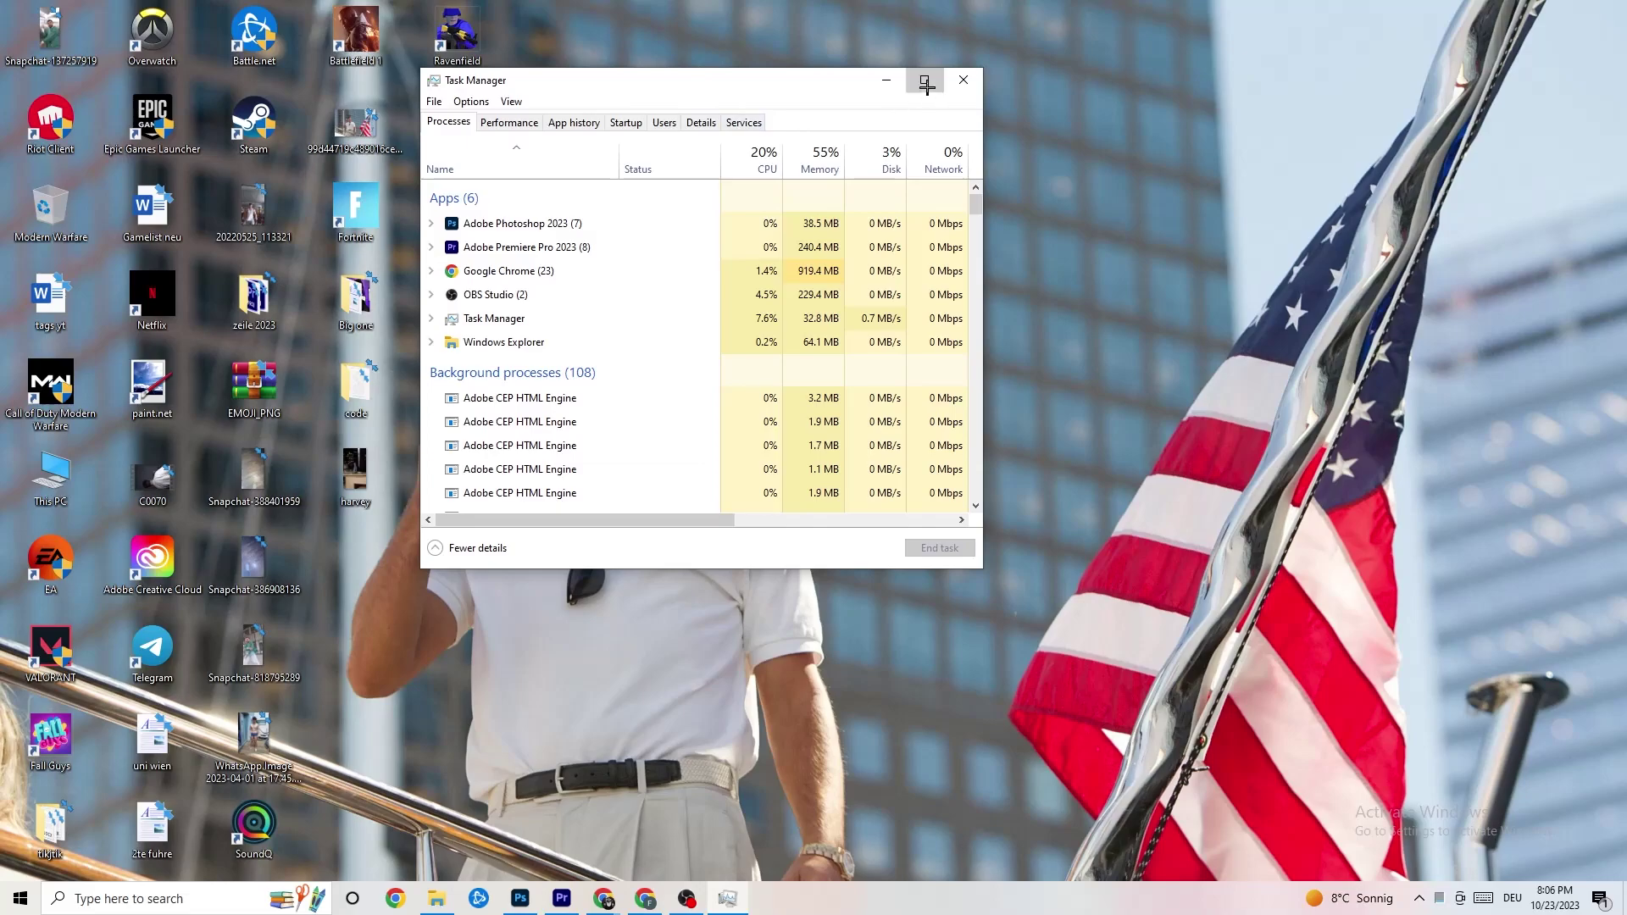
{"action": "left_click", "coordinate": [925, 79]}
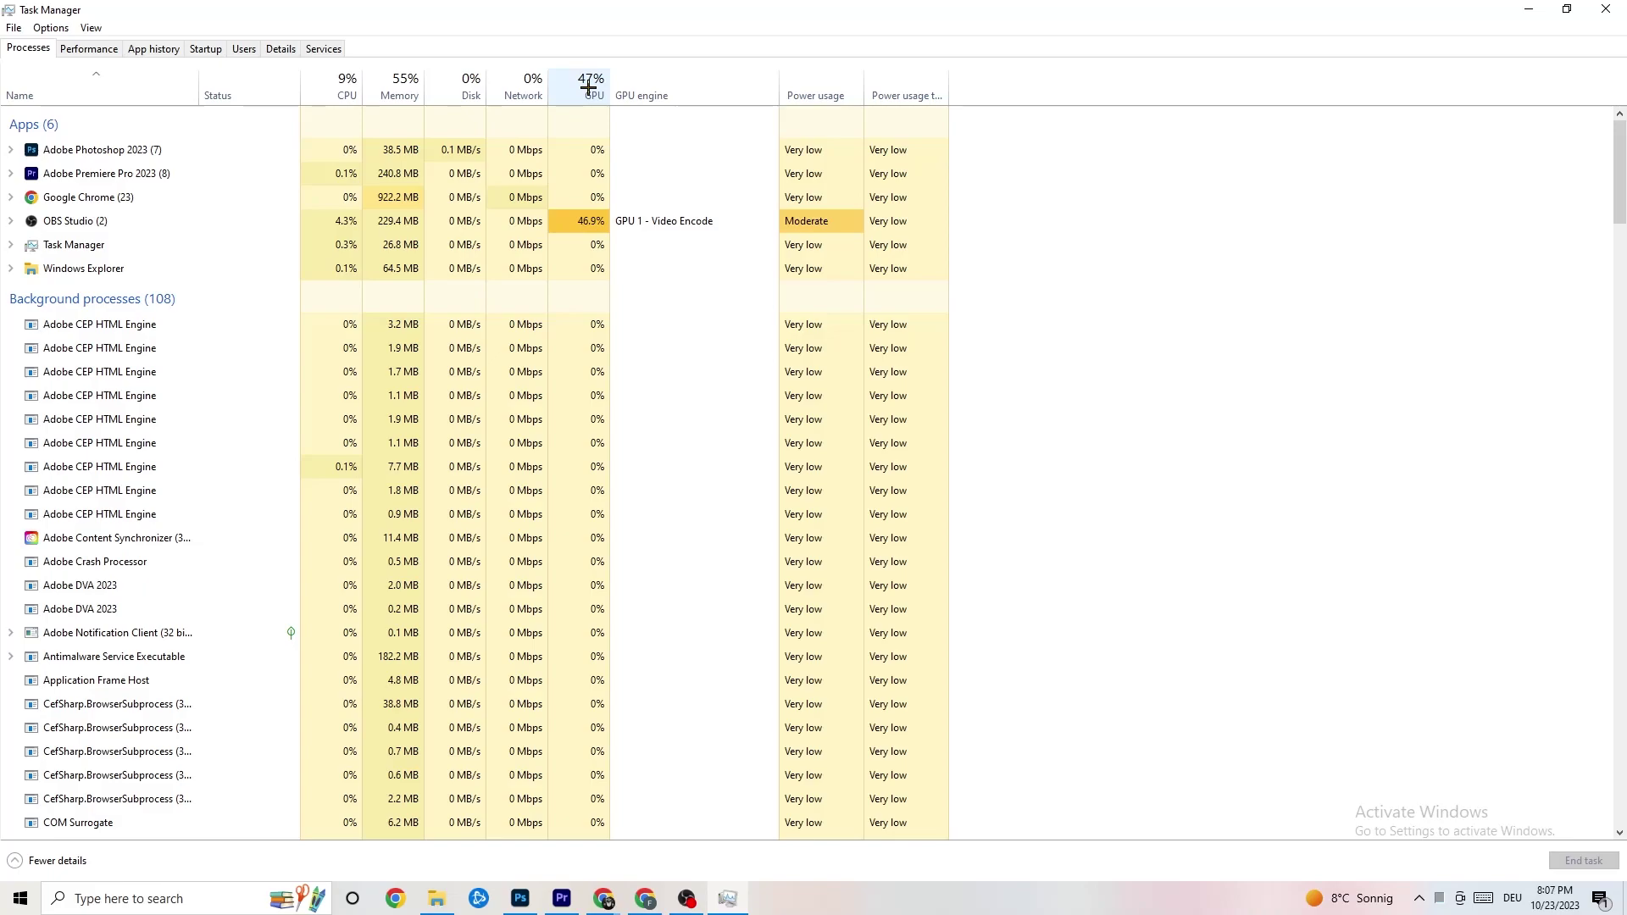
Look through the running apps and background processes and end the Adobe Photoshop 2023 task
{"action": "mouse_move", "coordinate": [340, 86]}
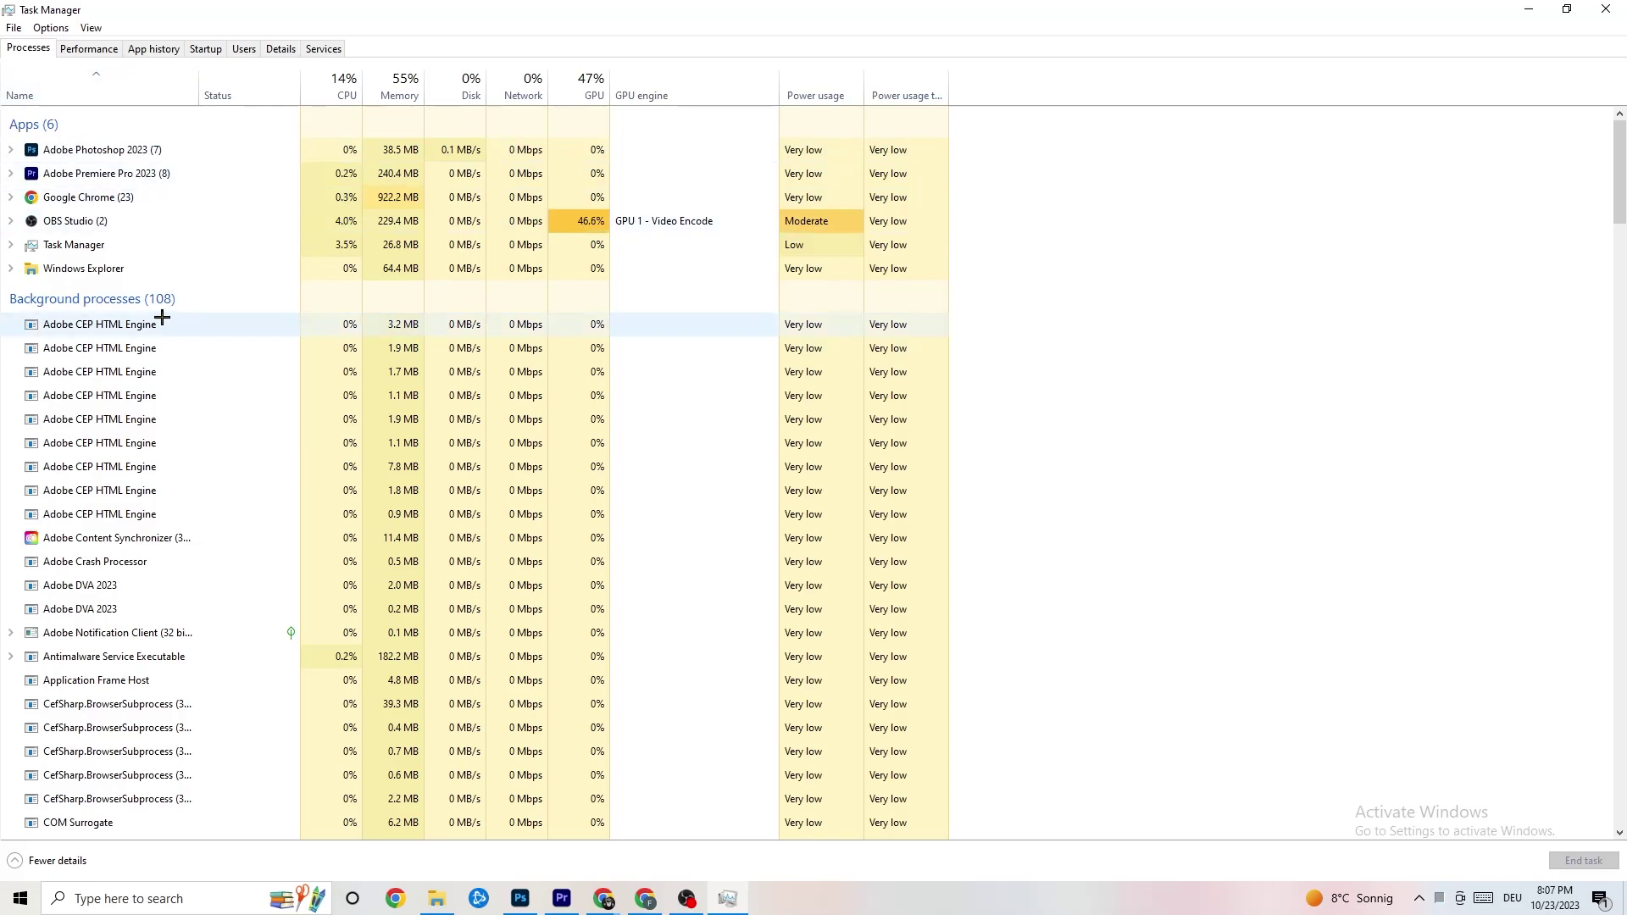
{"action": "scroll", "coordinate": [214, 468], "scroll_direction": "down", "scroll_amount": 13}
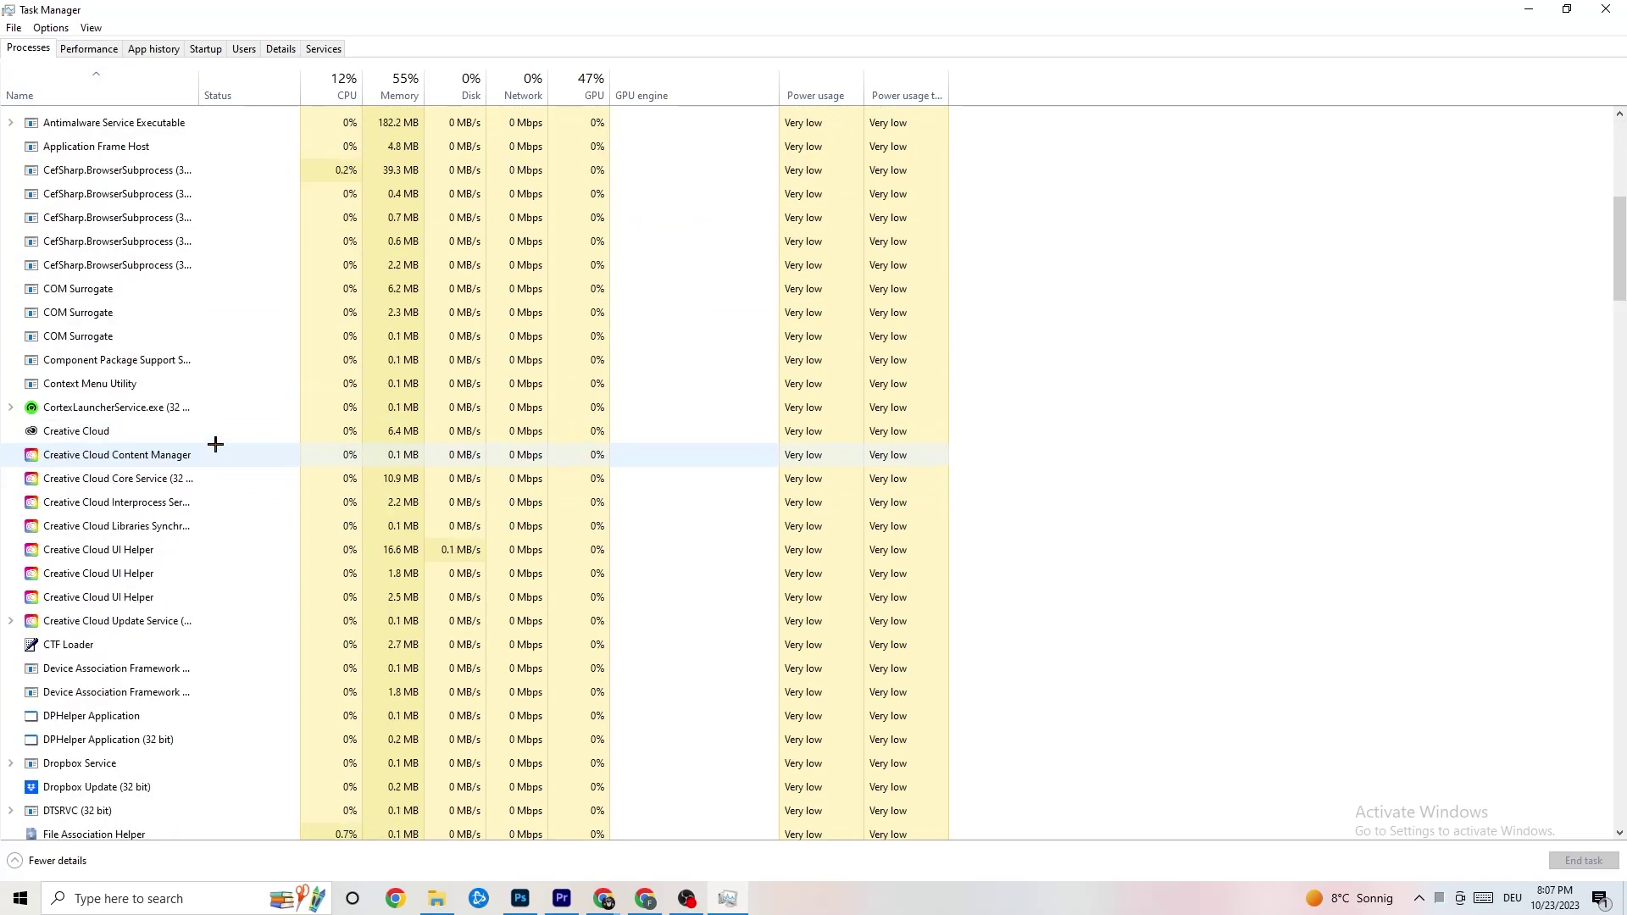
{"action": "scroll", "coordinate": [433, 419], "scroll_direction": "down", "scroll_amount": 4}
{"action": "scroll", "coordinate": [445, 417], "scroll_direction": "up", "scroll_amount": 17}
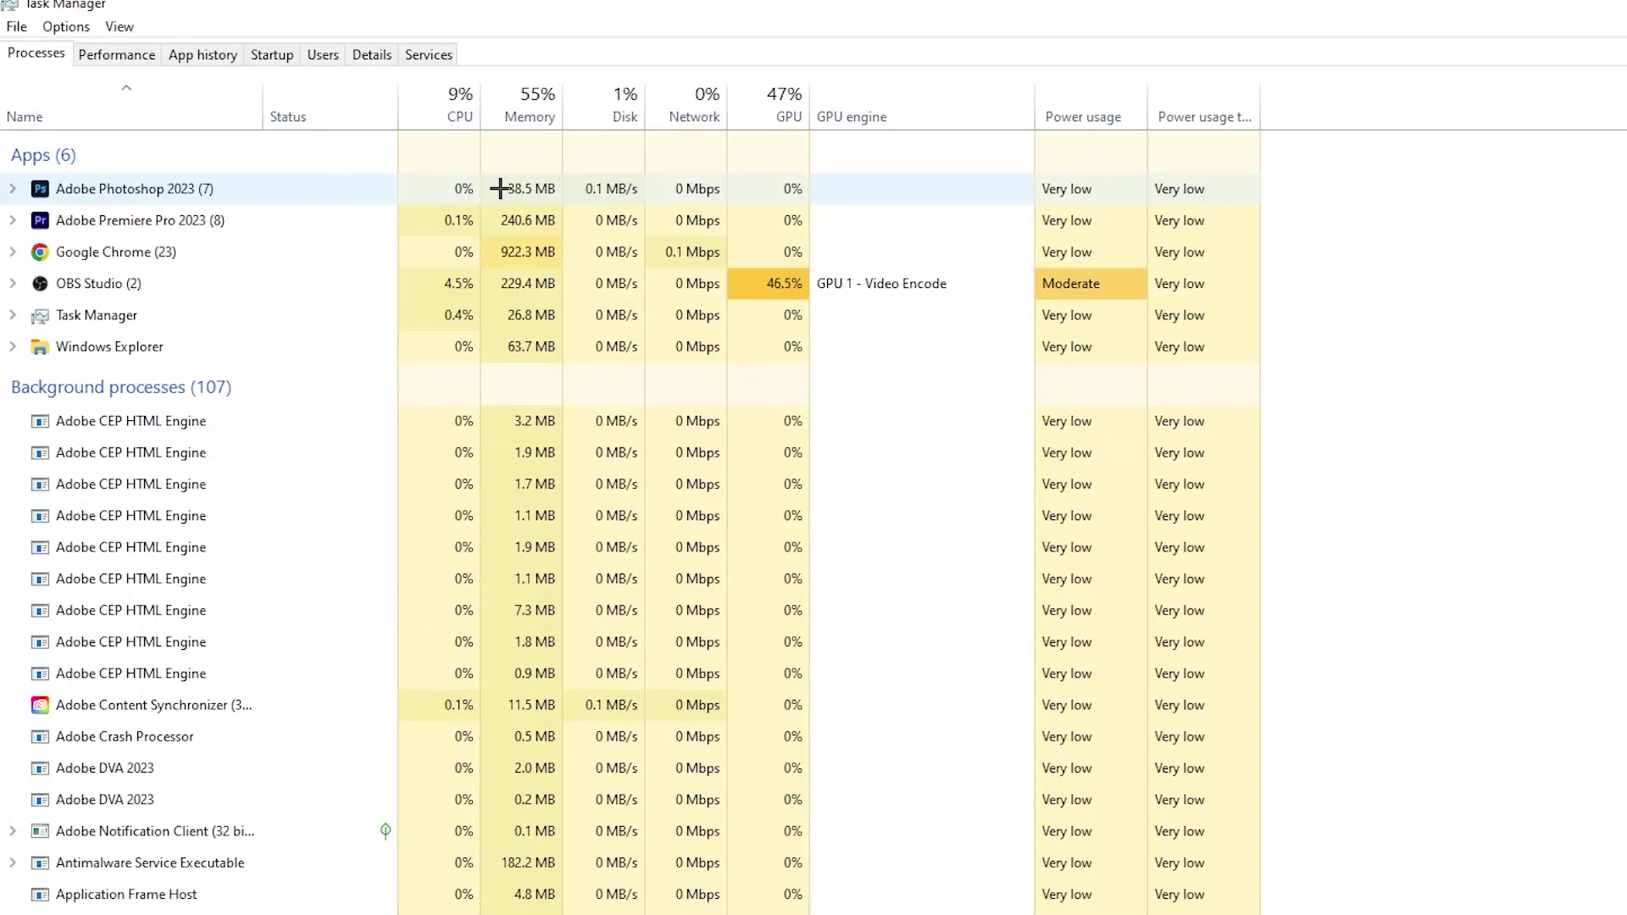
{"action": "right_click", "coordinate": [584, 190]}
{"action": "right_click", "coordinate": [296, 198]}
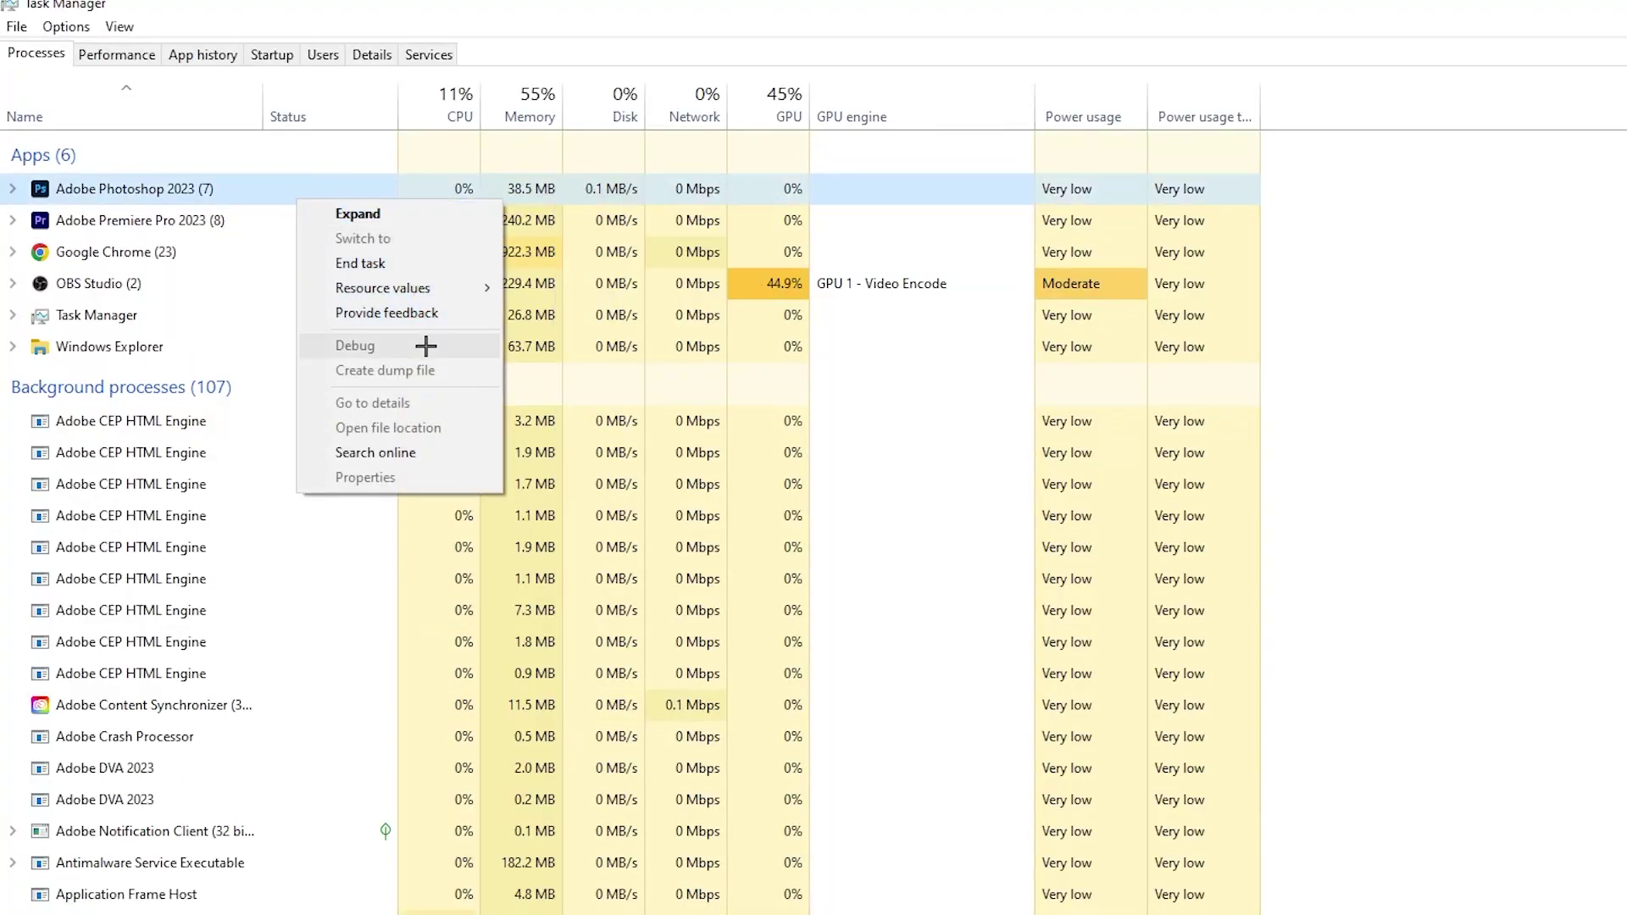
{"action": "left_click", "coordinate": [426, 259]}
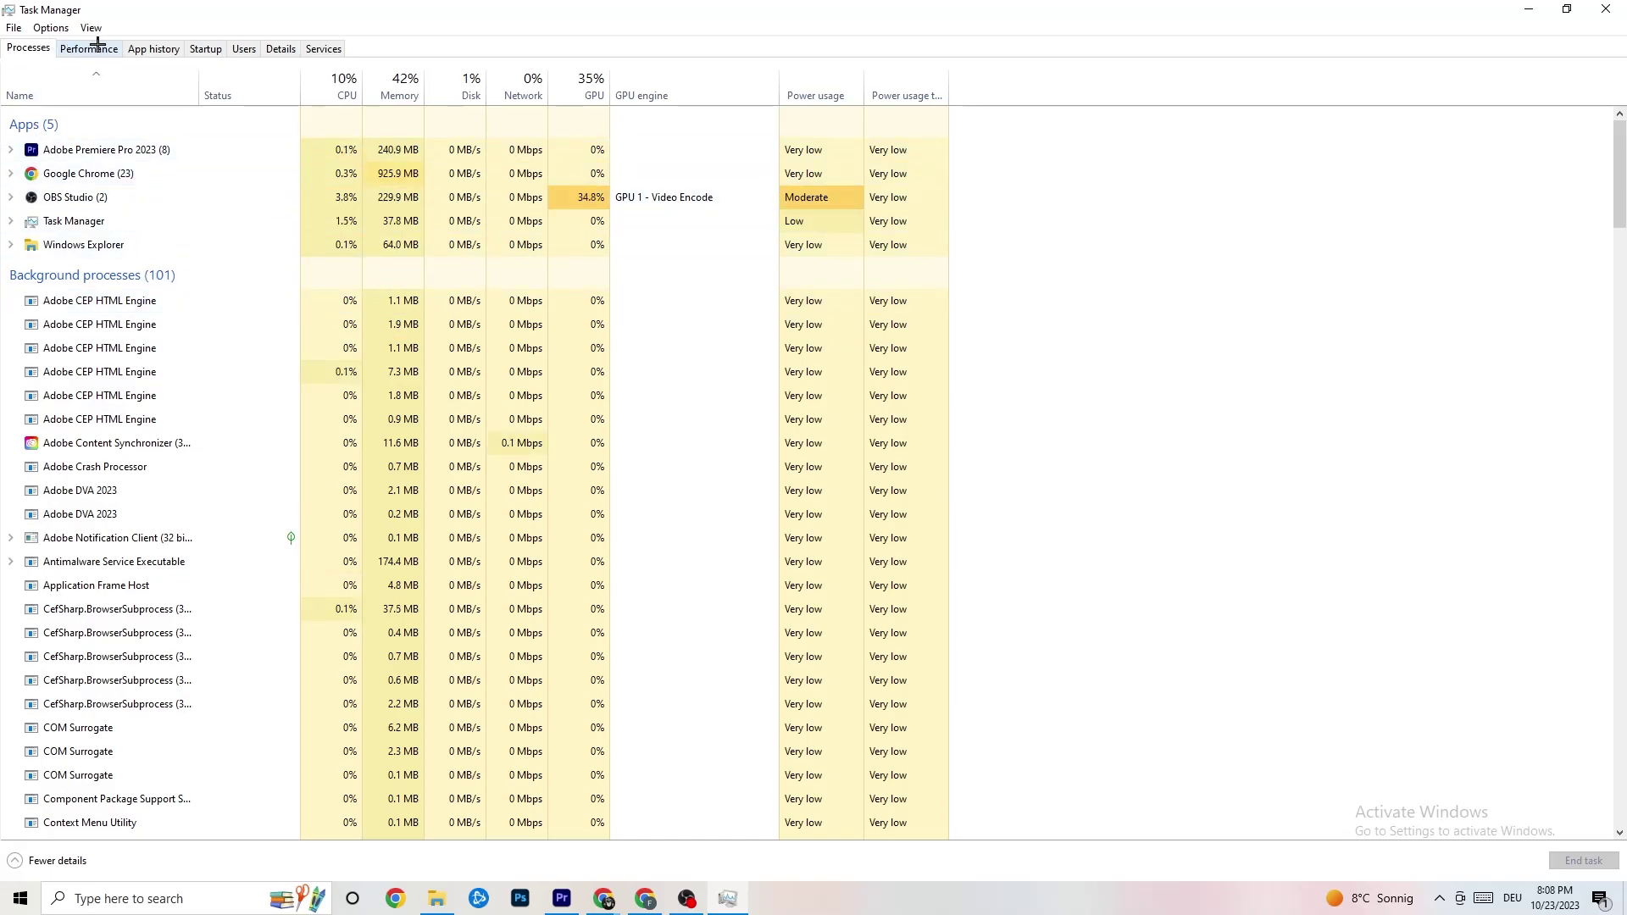
View the priority levels available for the Adobe Premiere Pro process in the detailed process list, then dismiss them
{"action": "left_click", "coordinate": [287, 46]}
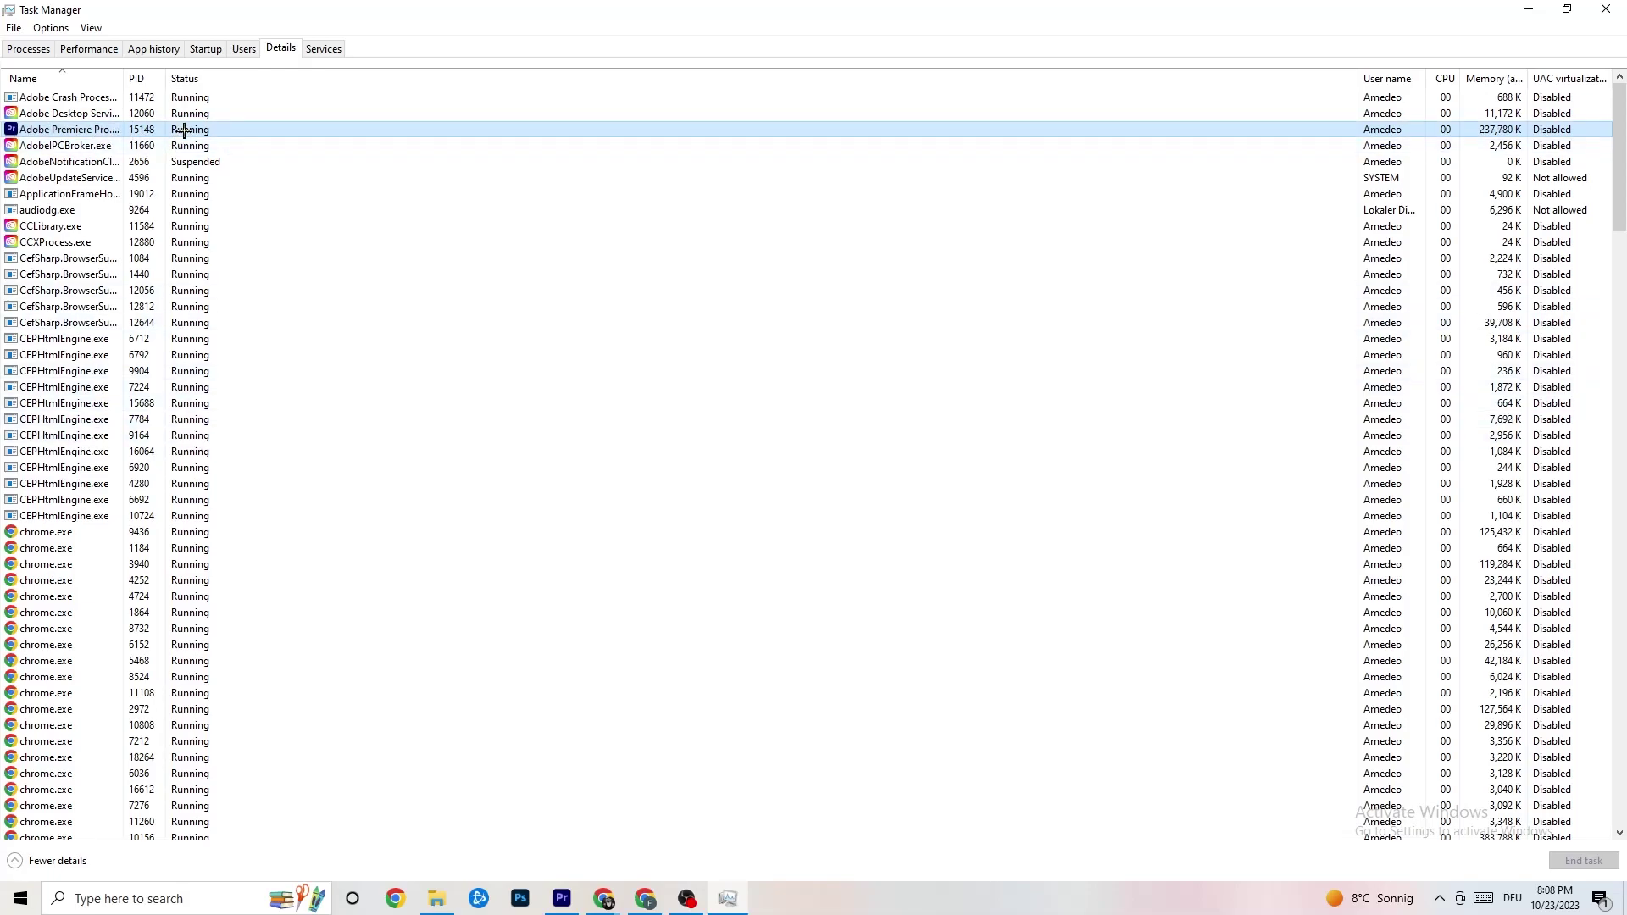
{"action": "right_click", "coordinate": [184, 130]}
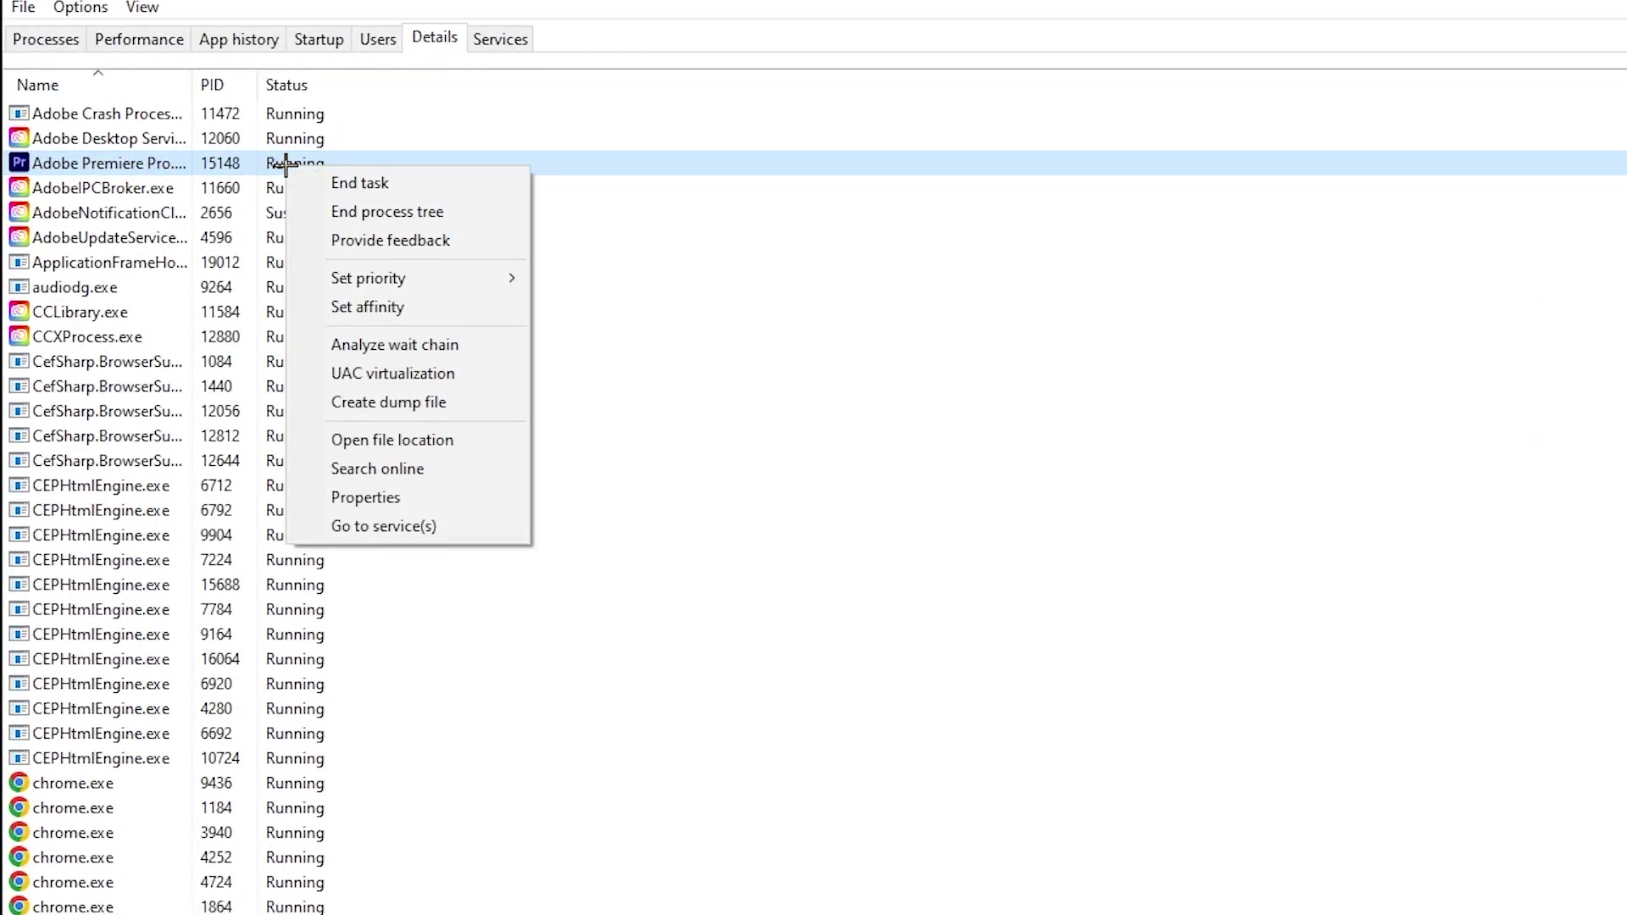
{"action": "mouse_move", "coordinate": [440, 280]}
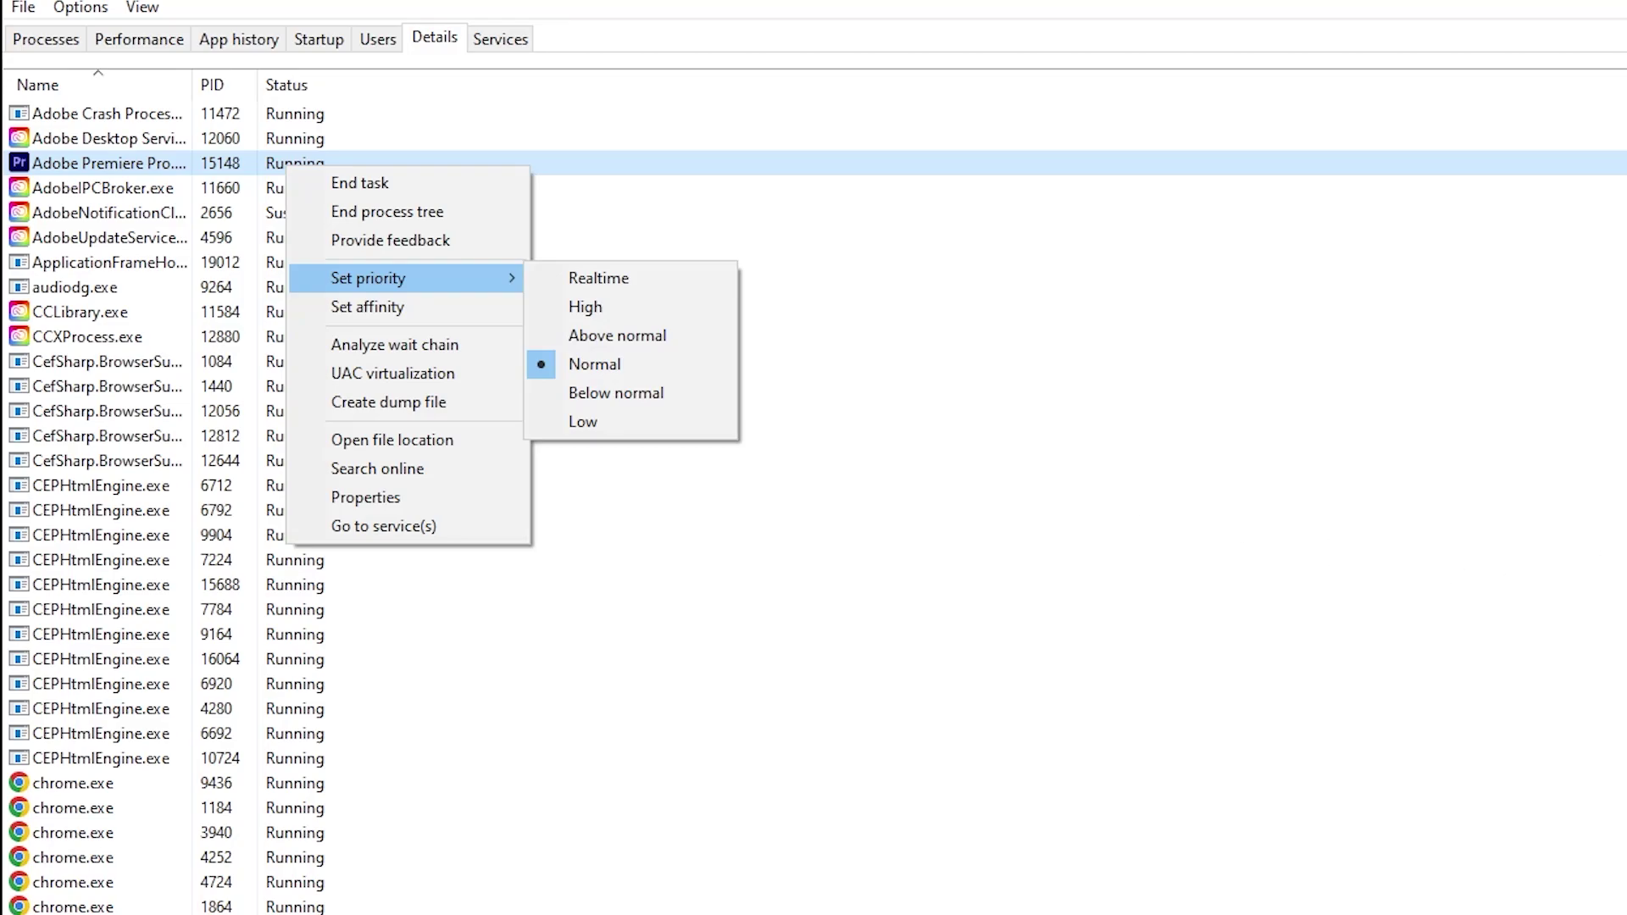
{"action": "left_click", "coordinate": [597, 114]}
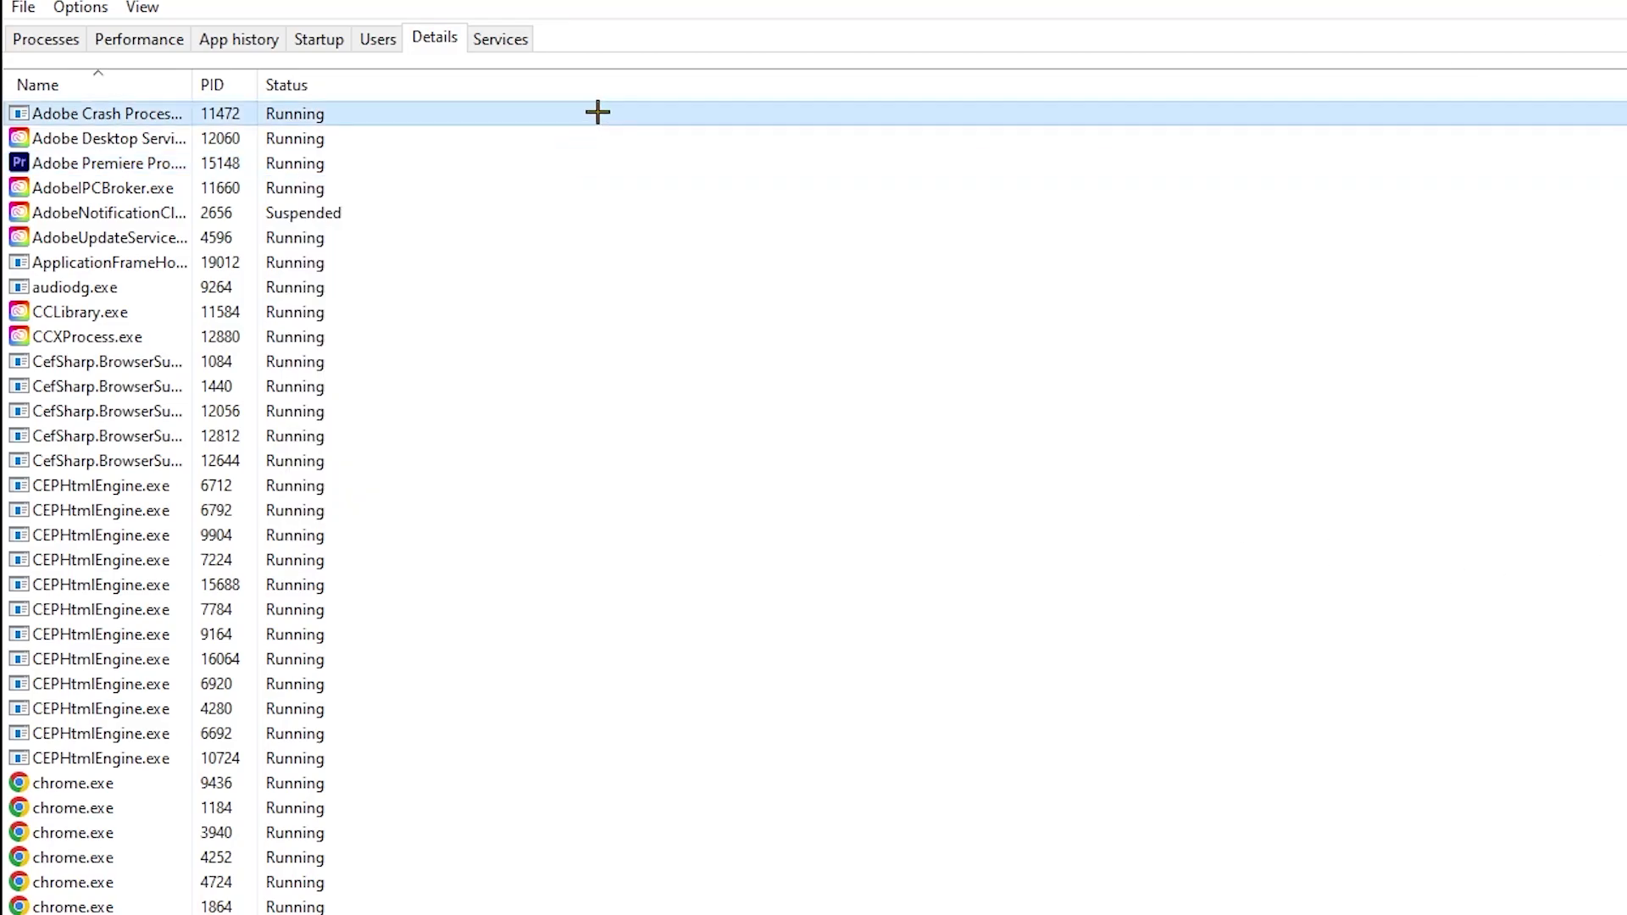
Review the startup programs and the options for Adobe Updater Startup Utility, and close Task Manager
{"action": "left_click", "coordinate": [321, 34]}
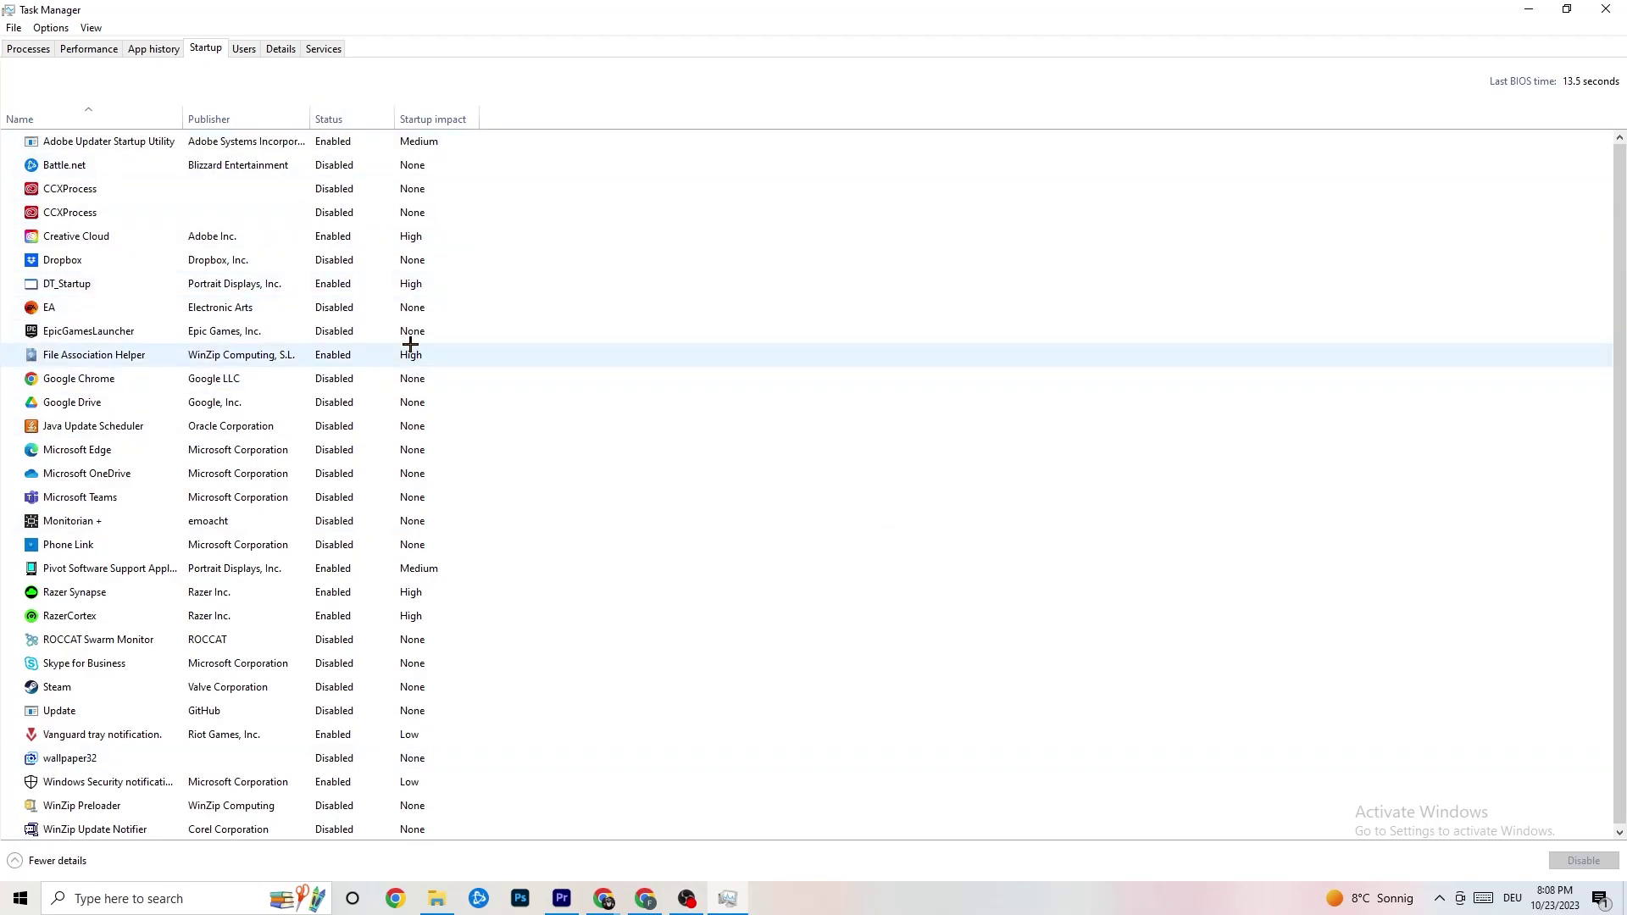
{"action": "right_click", "coordinate": [347, 148]}
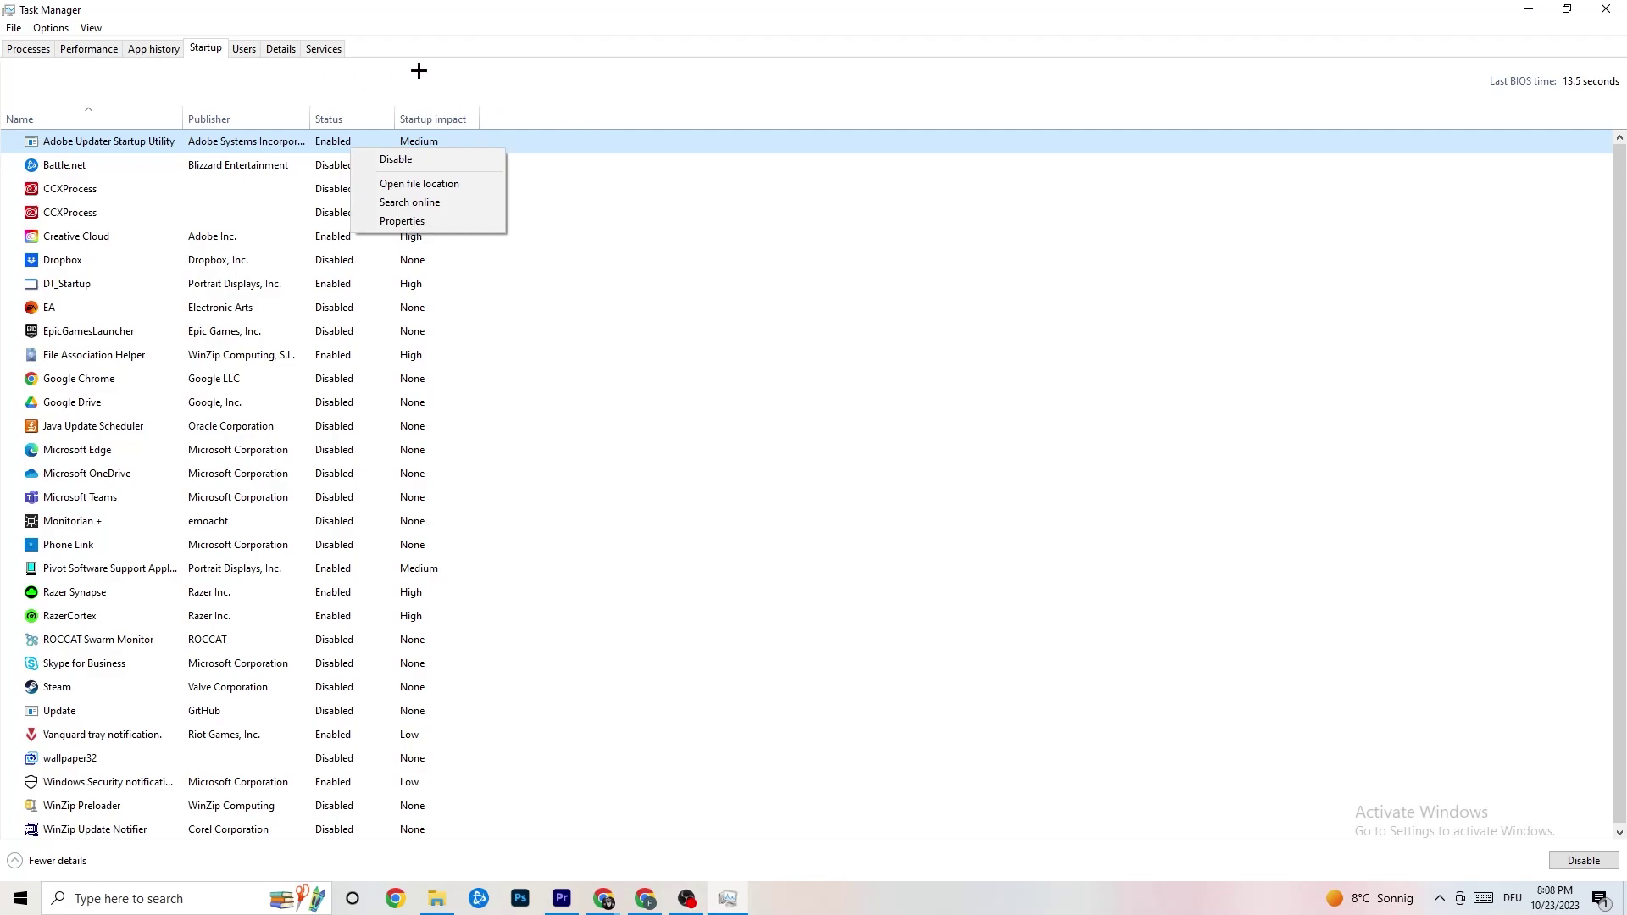
{"action": "left_click", "coordinate": [577, 4]}
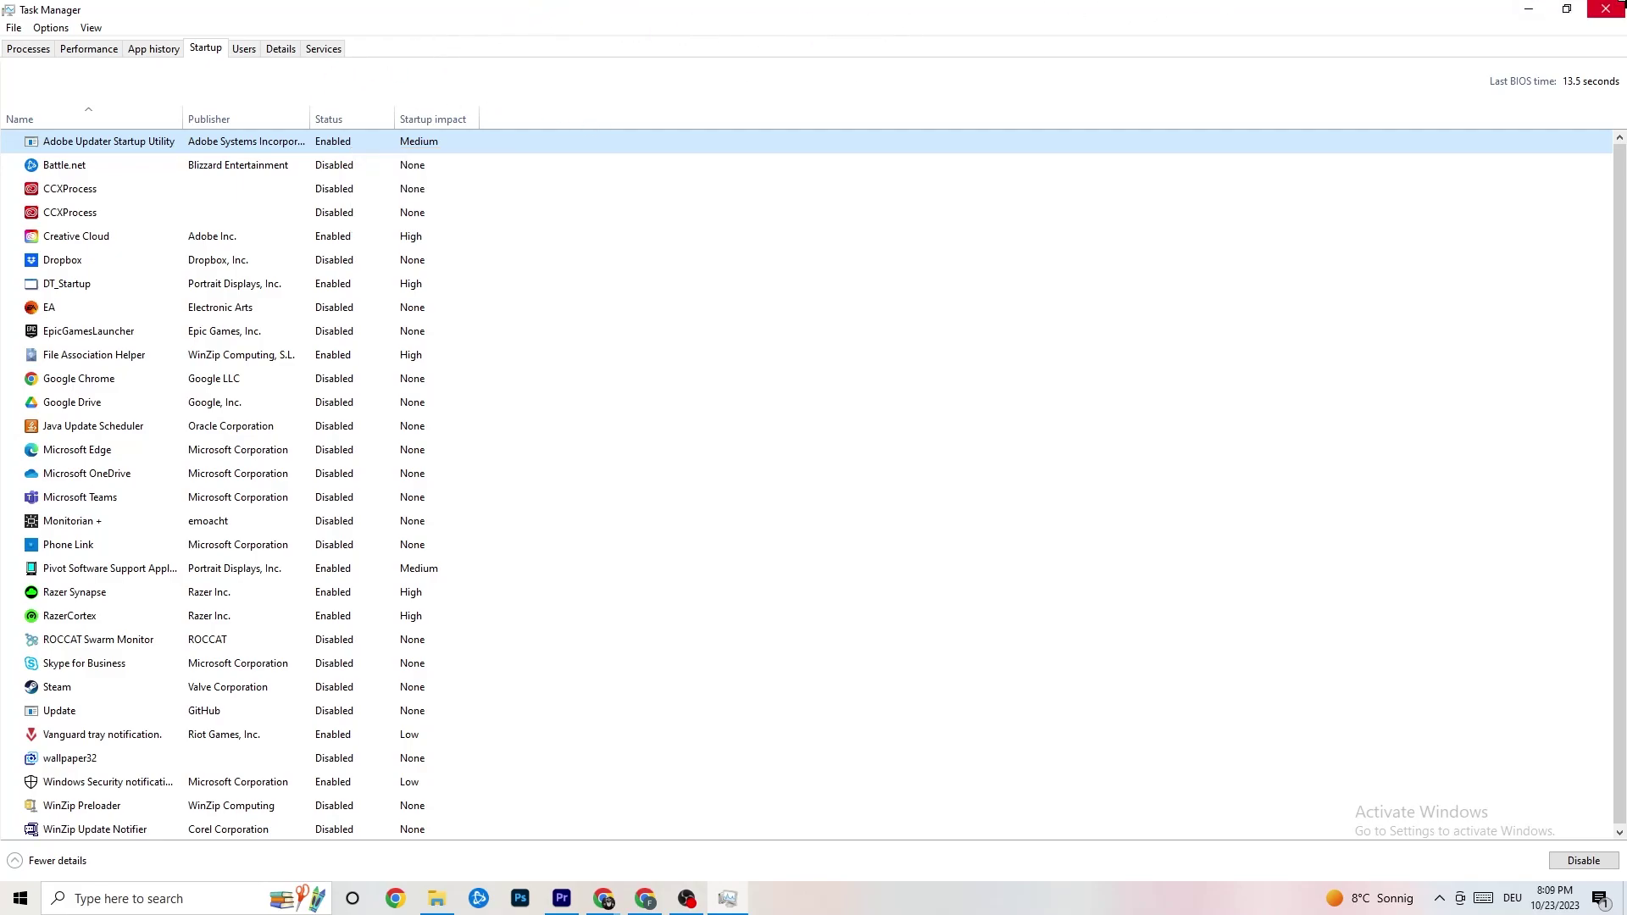
{"action": "left_click", "coordinate": [1604, 8]}
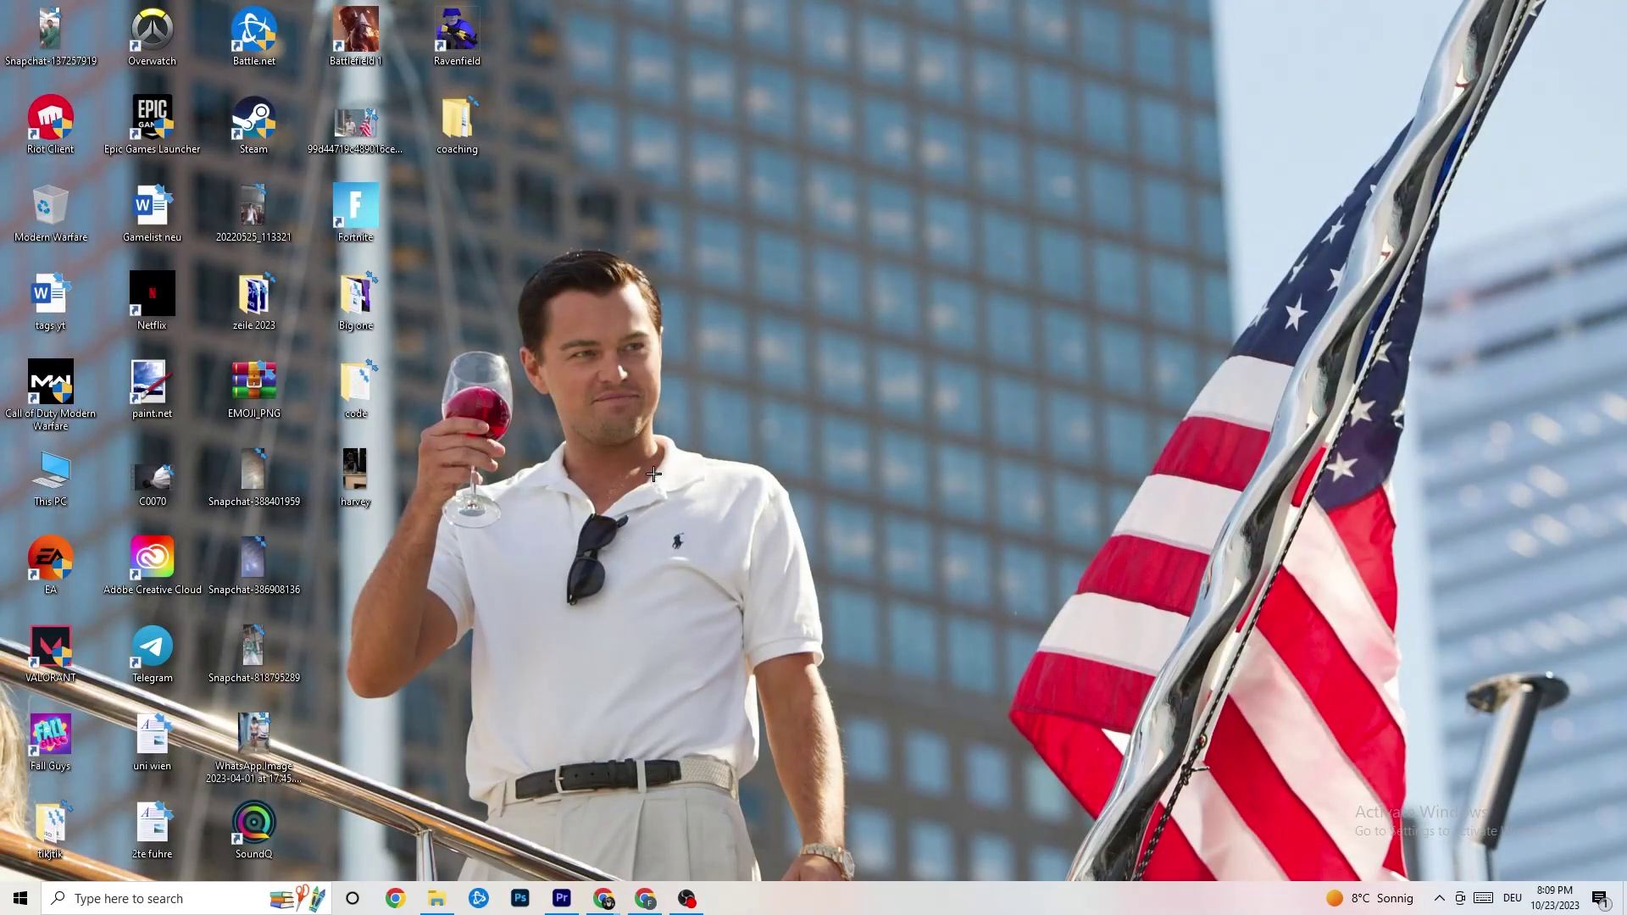
Open the display page of the Windows system settings
{"action": "left_click", "coordinate": [2, 911]}
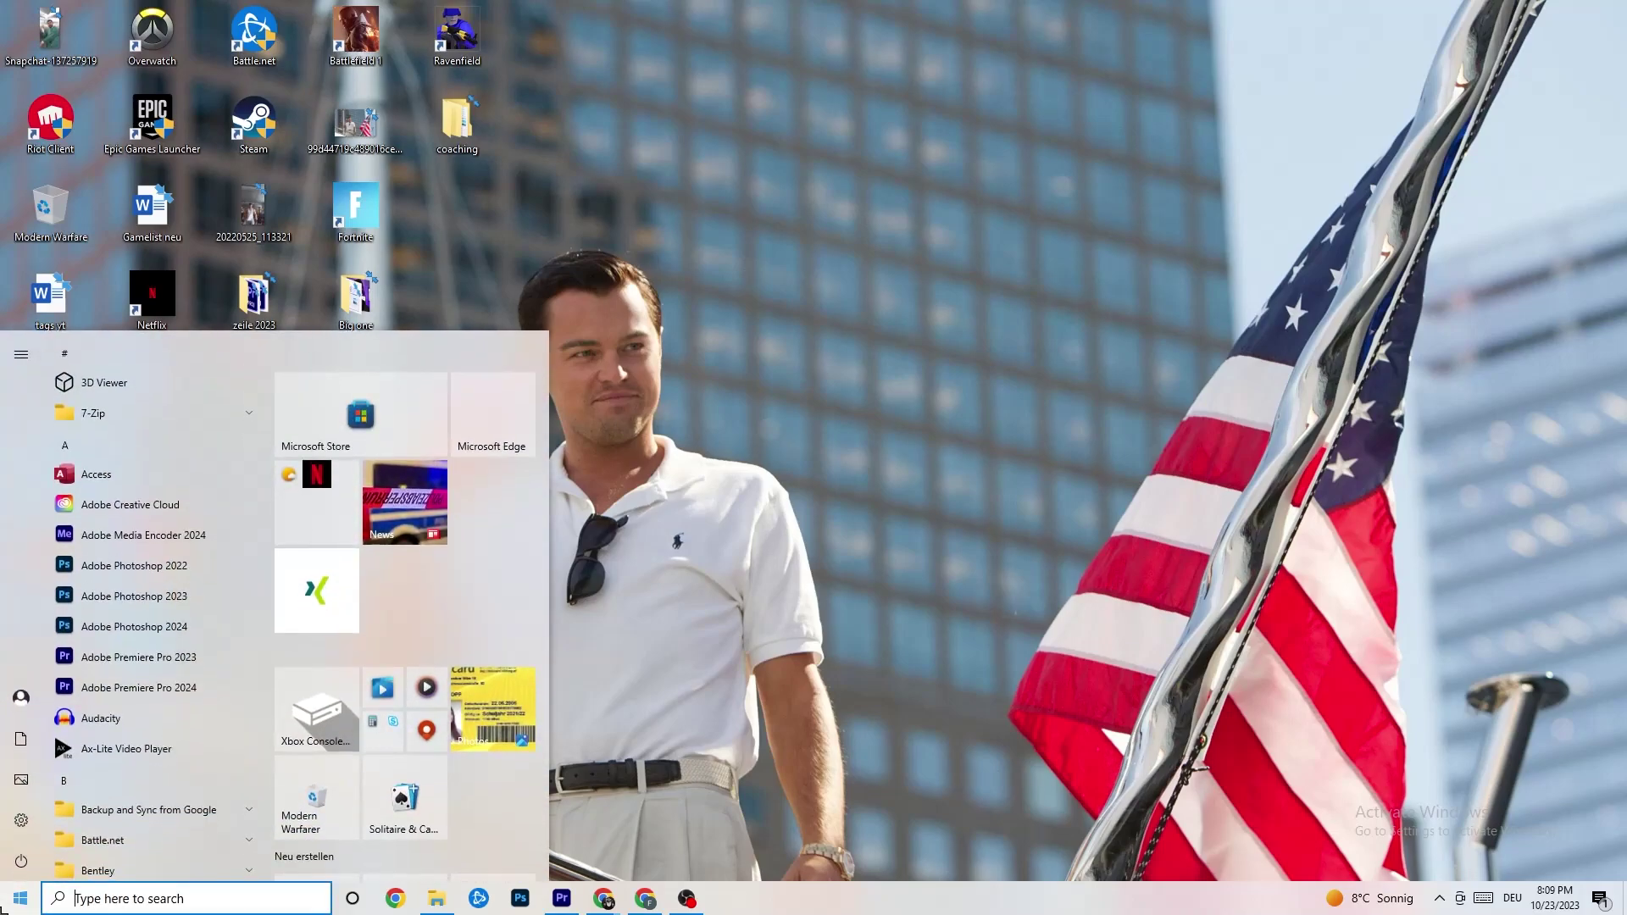
{"action": "left_click", "coordinate": [22, 824]}
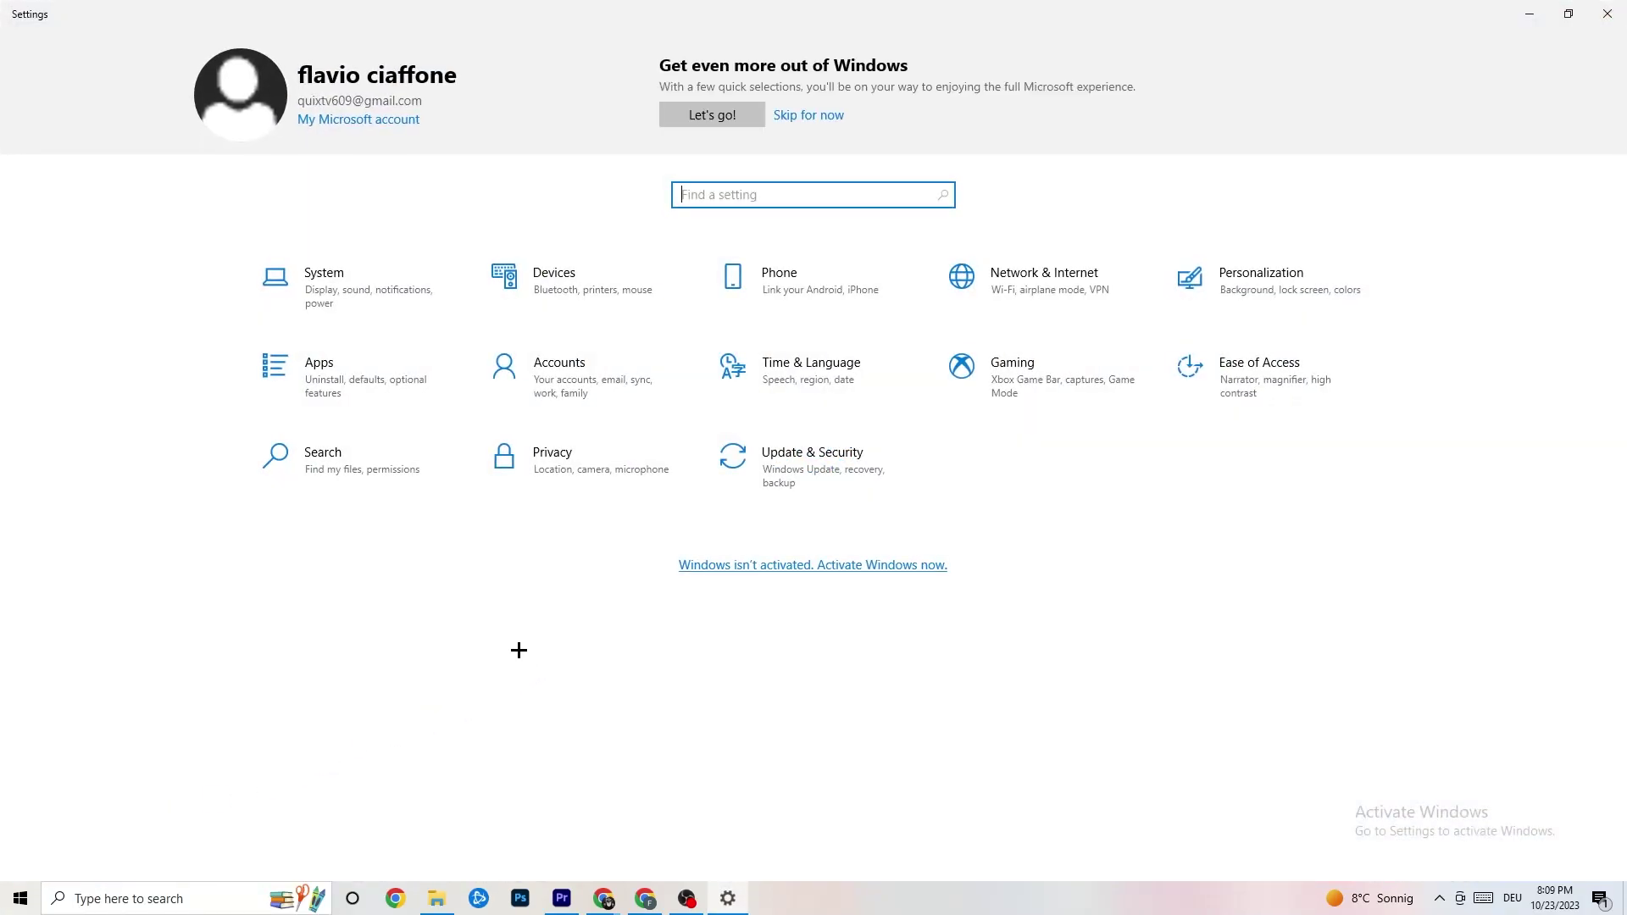
{"action": "left_click", "coordinate": [386, 296]}
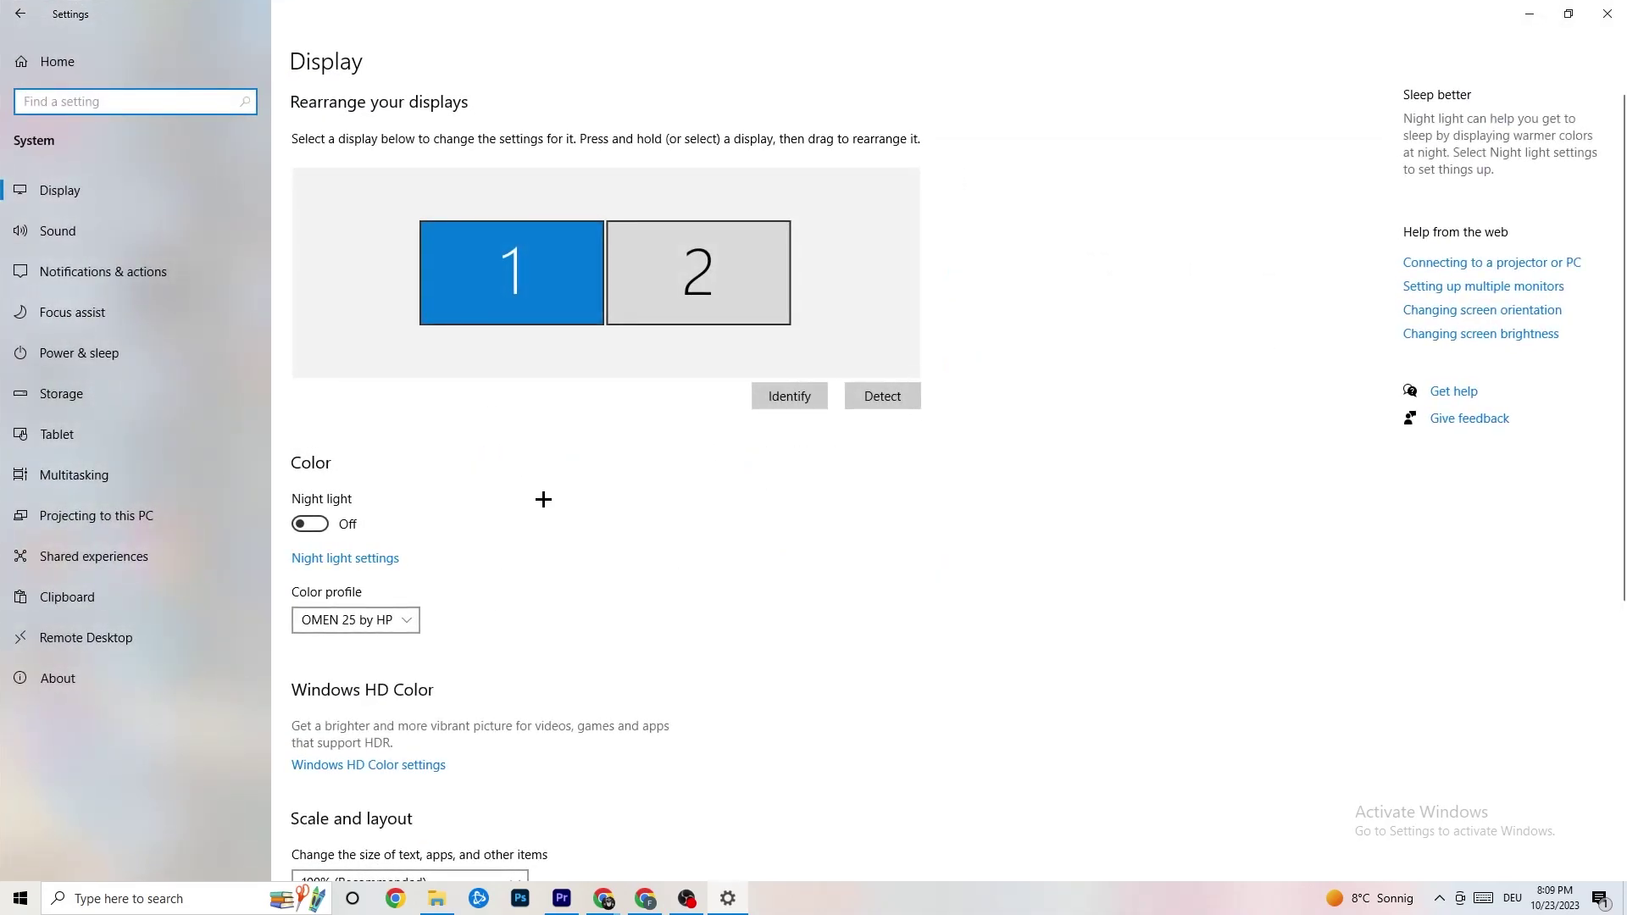
Check the display scaling and resolution choices, keeping 100% scale and 1920 × 1080
{"action": "scroll", "coordinate": [915, 331], "scroll_direction": "down", "scroll_amount": 4}
{"action": "scroll", "coordinate": [915, 330], "scroll_direction": "up", "scroll_amount": 4}
{"action": "scroll", "coordinate": [672, 359], "scroll_direction": "down", "scroll_amount": 4}
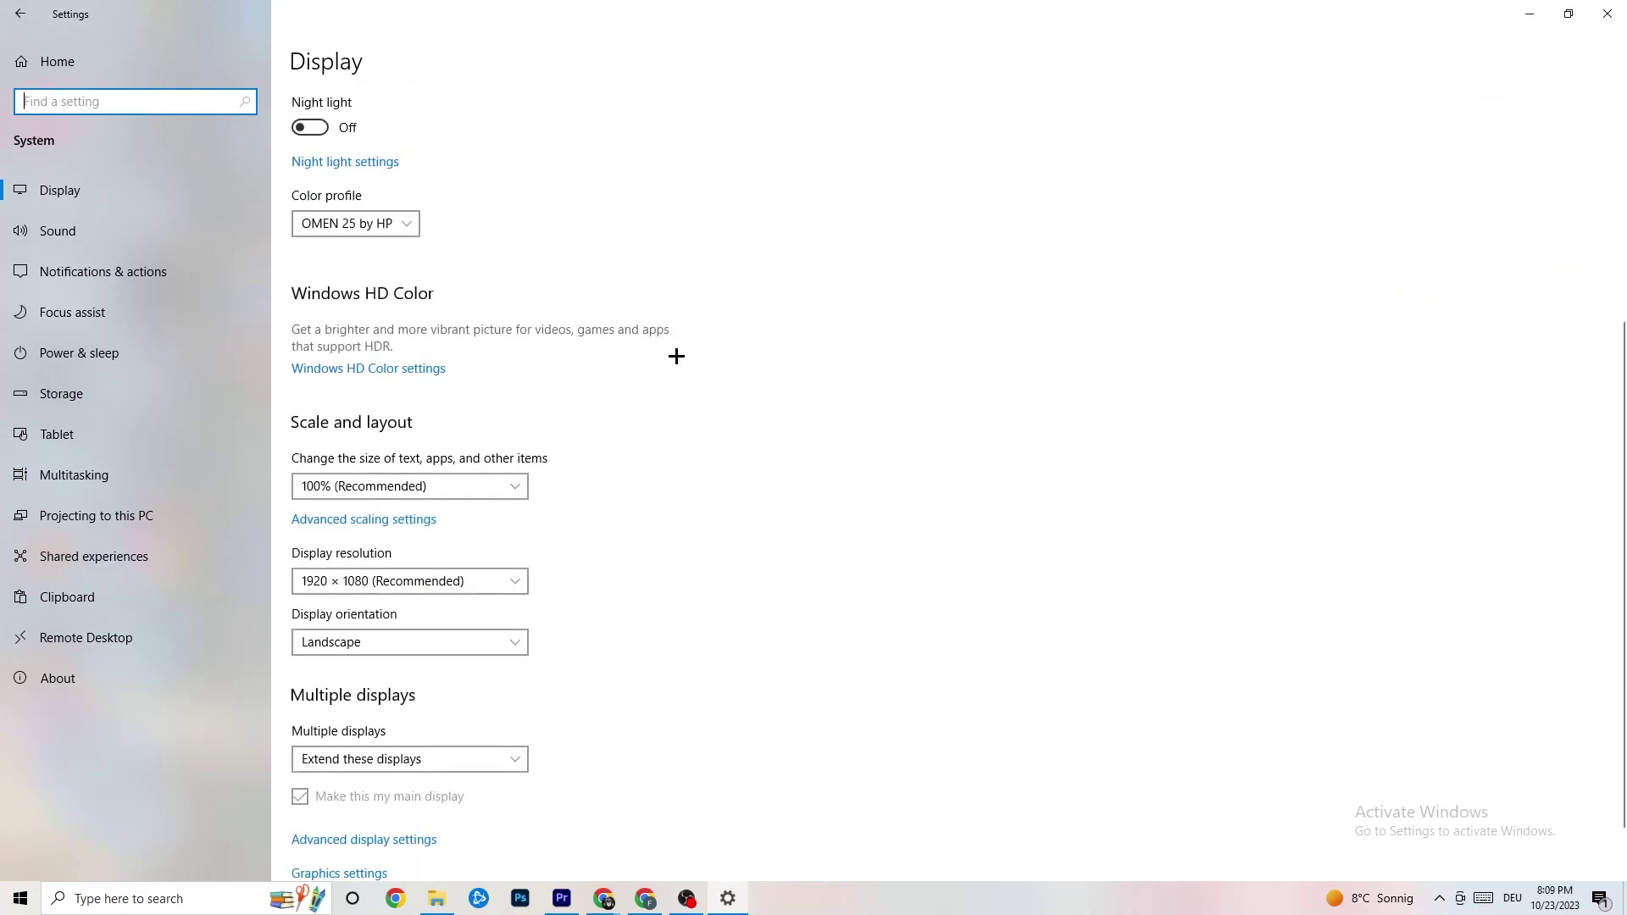
{"action": "left_click", "coordinate": [512, 485]}
{"action": "left_click", "coordinate": [494, 418]}
{"action": "left_click", "coordinate": [416, 499]}
{"action": "left_click", "coordinate": [719, 435]}
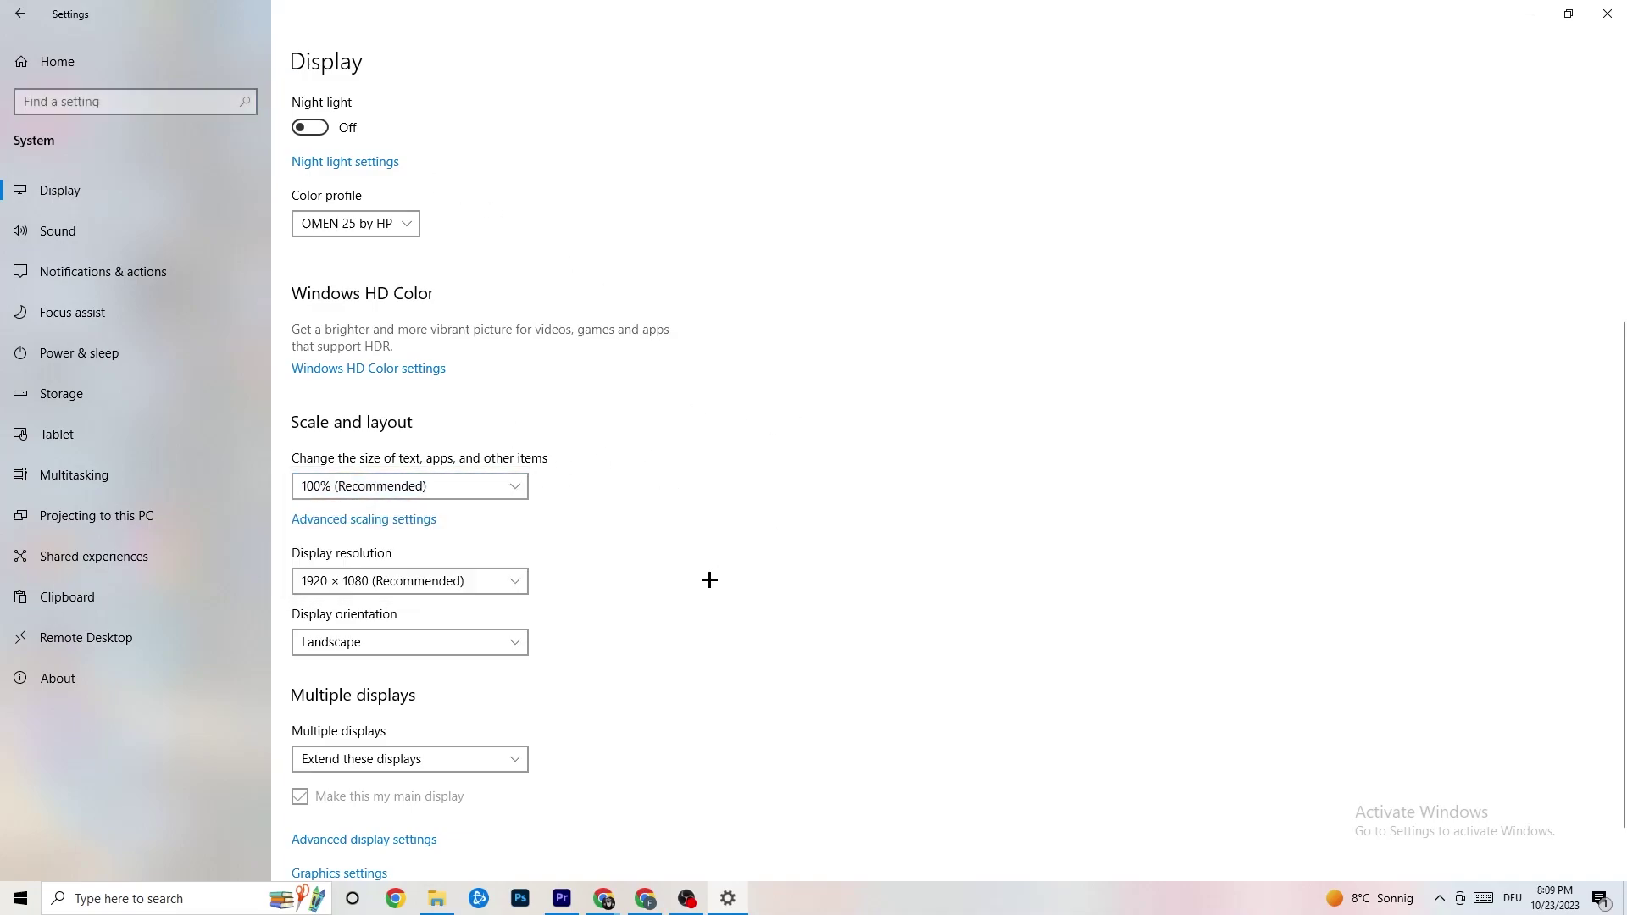
{"action": "left_click", "coordinate": [487, 590]}
{"action": "left_click", "coordinate": [722, 509]}
{"action": "scroll", "coordinate": [697, 487], "scroll_direction": "down", "scroll_amount": 2}
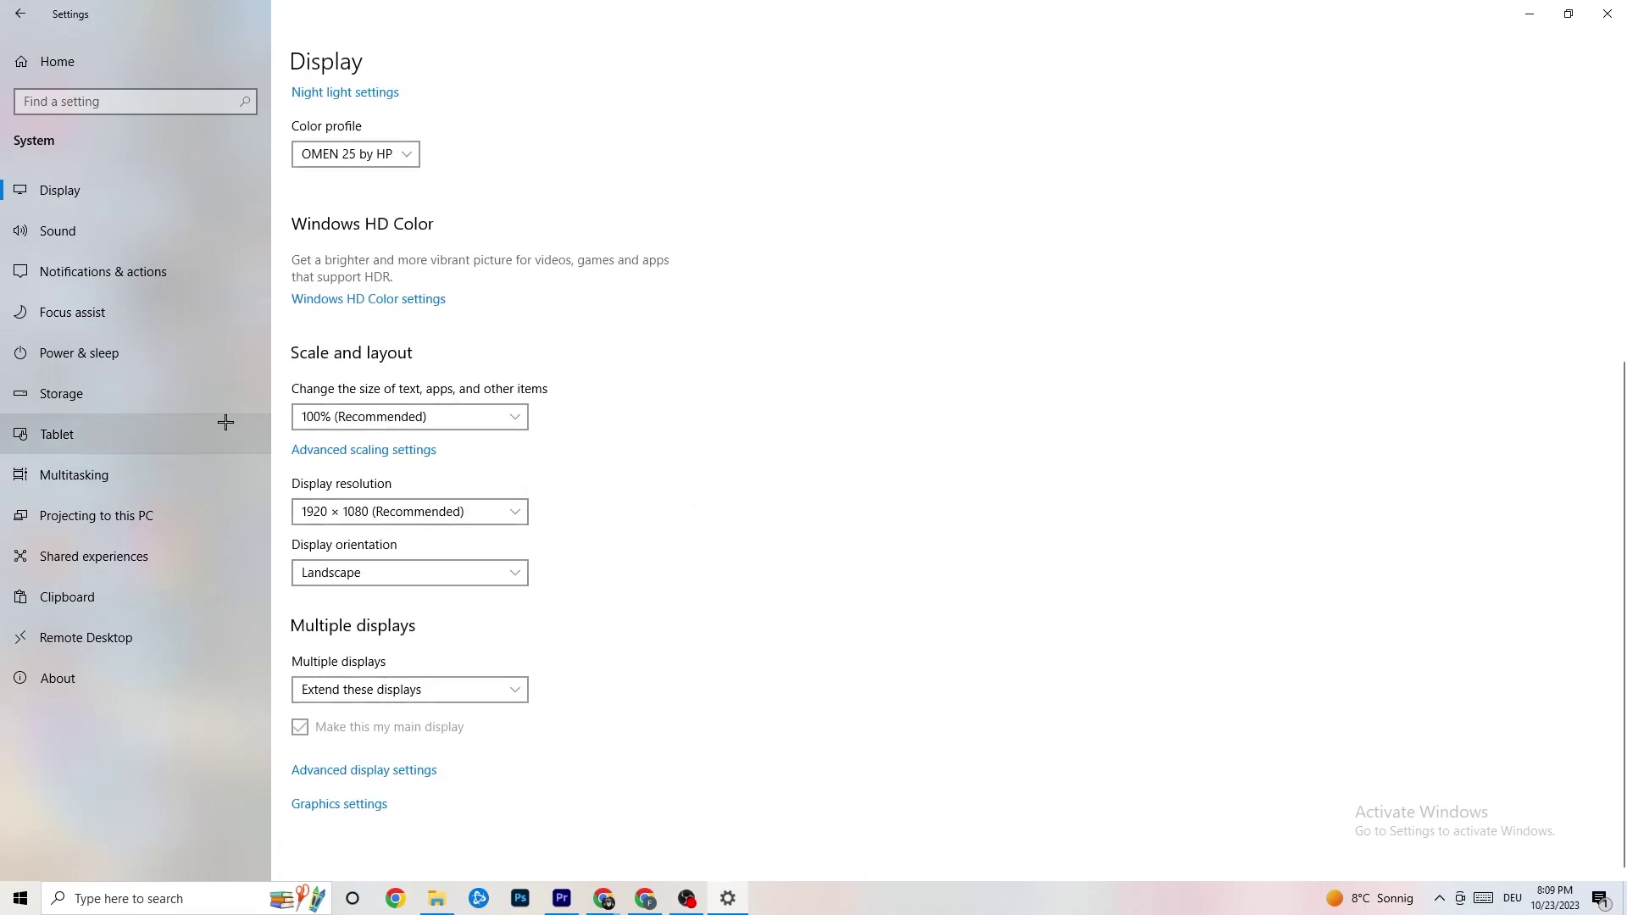
Review the available power plans, including High performance, in the additional power settings and close the Power Options window
{"action": "left_click", "coordinate": [165, 348]}
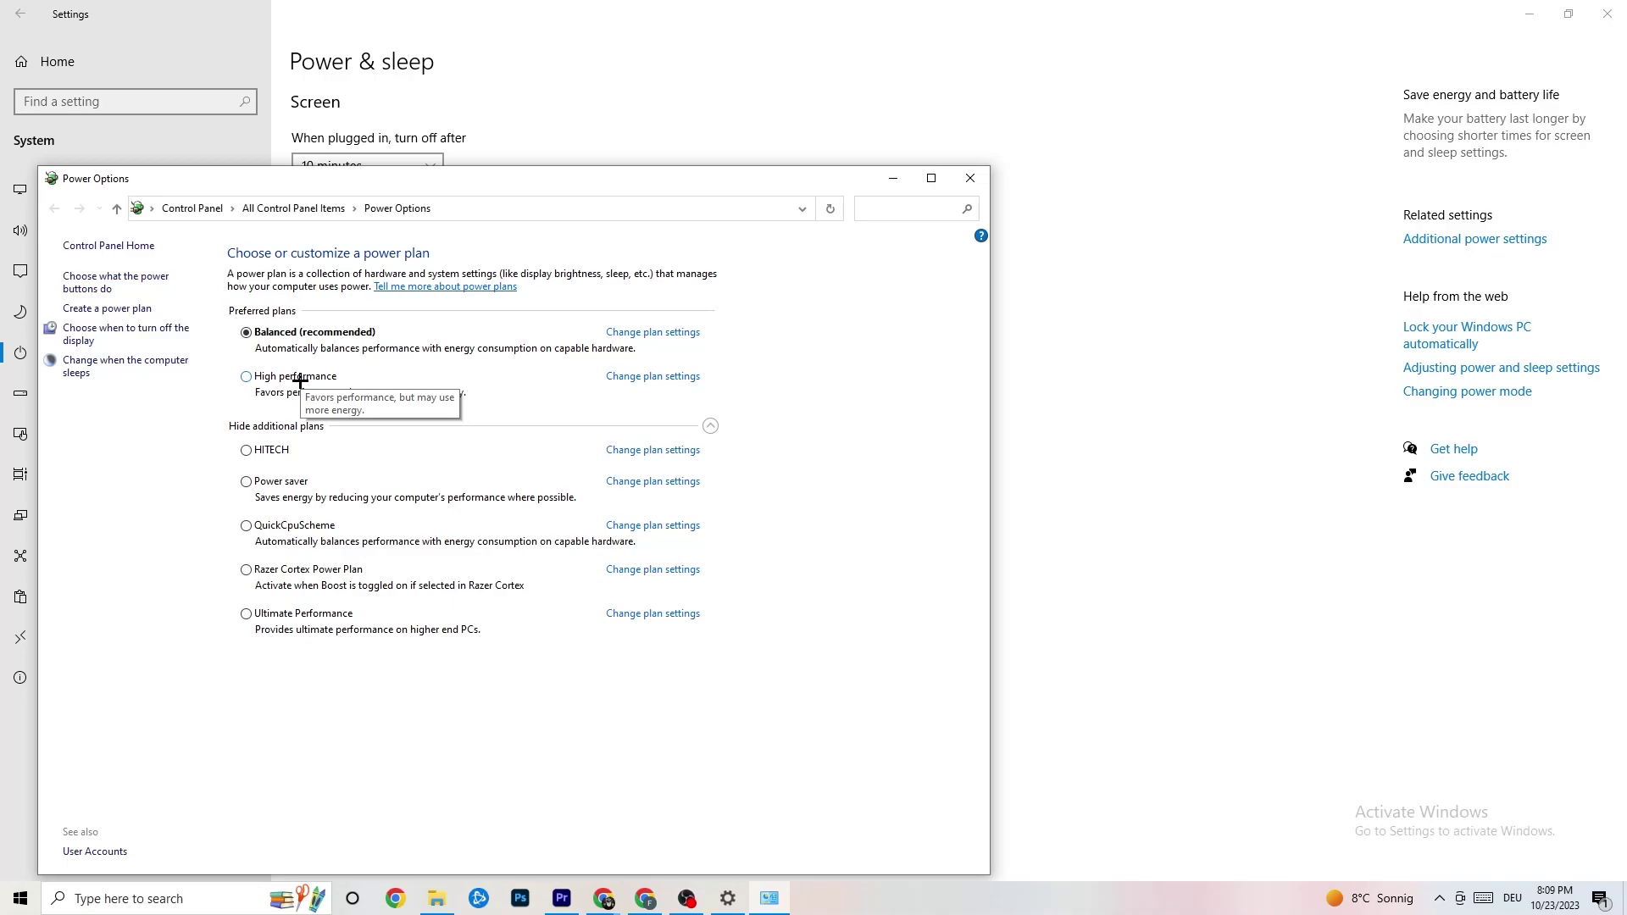
{"action": "left_click", "coordinate": [970, 179]}
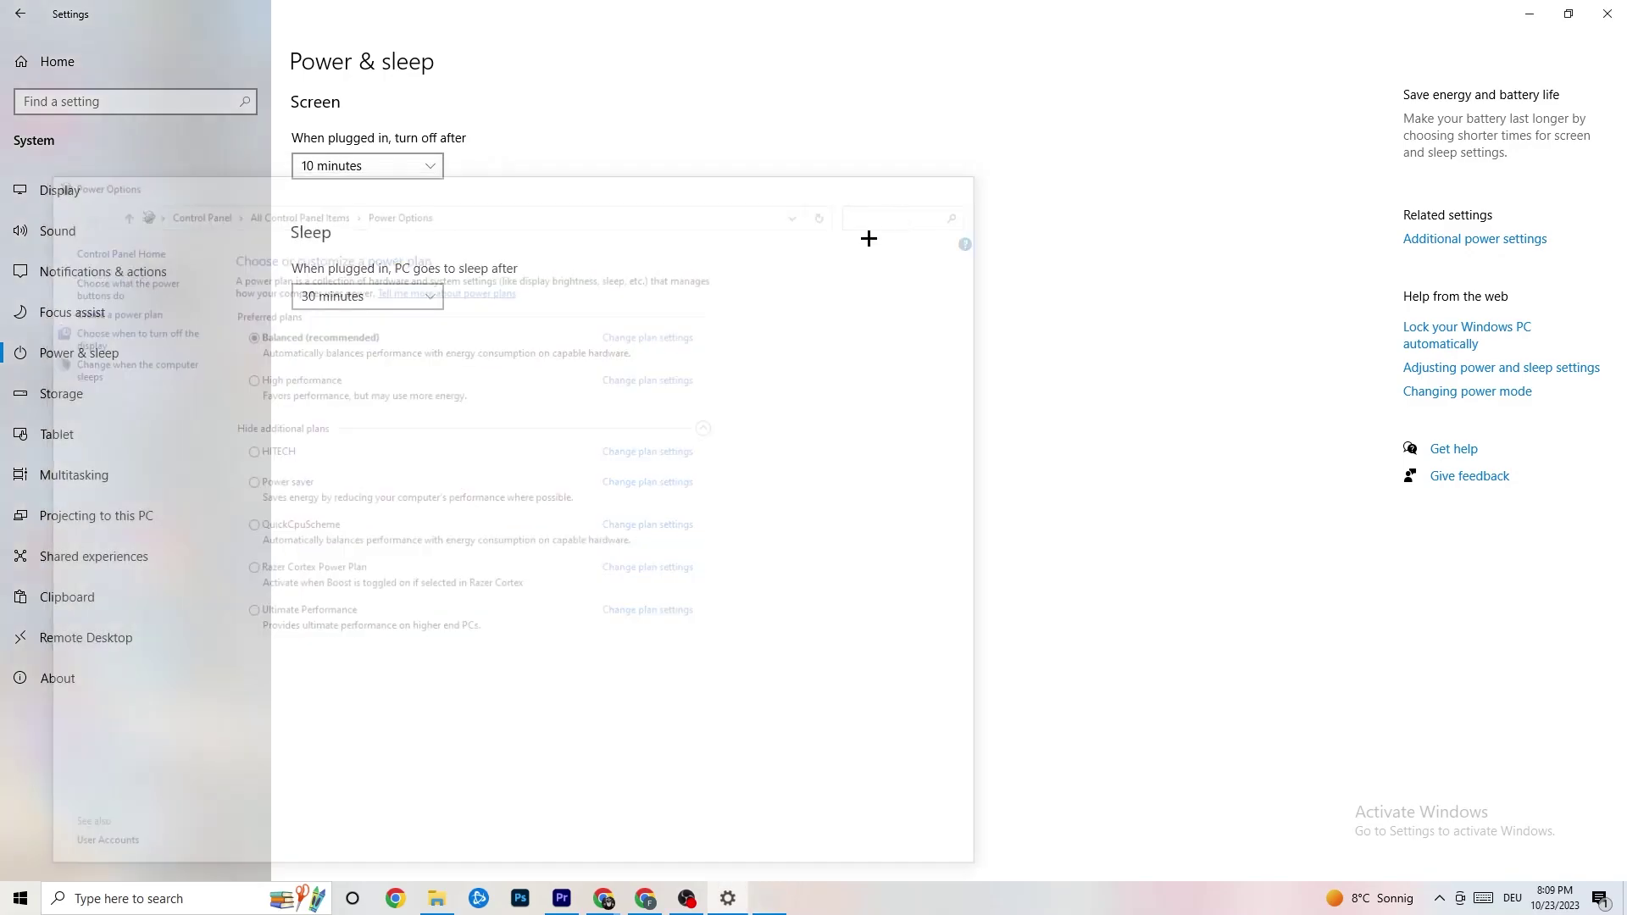
Review the Storage Sense configuration on the storage page, including how often it runs, and return to the storage overview
{"action": "left_click", "coordinate": [105, 406]}
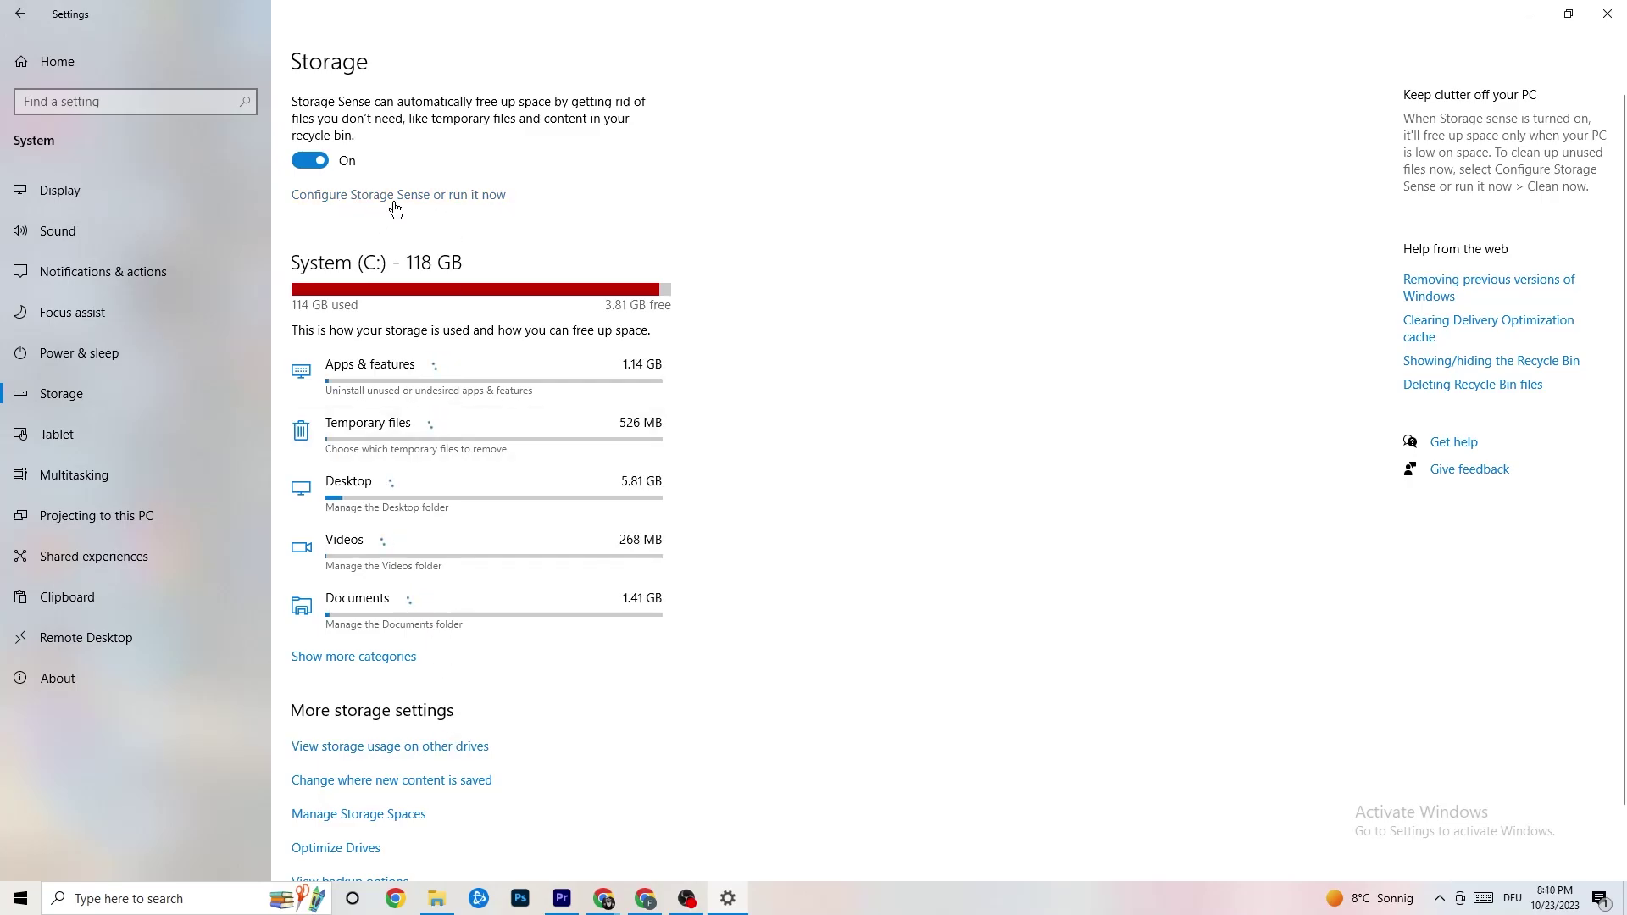
{"action": "left_click", "coordinate": [453, 195]}
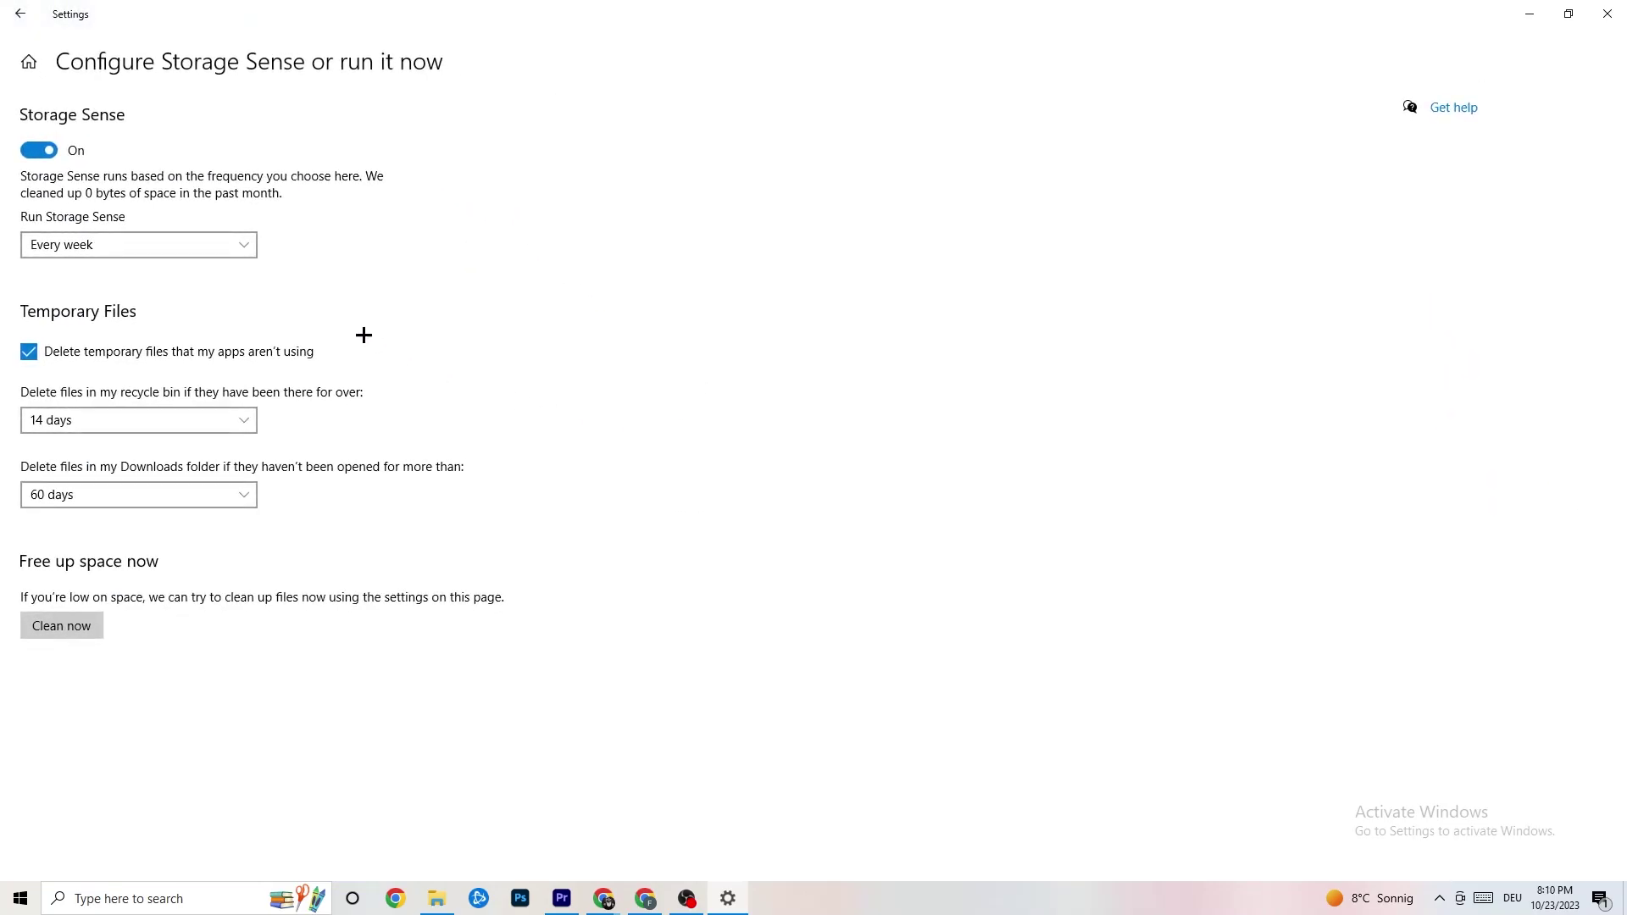
{"action": "left_click", "coordinate": [204, 244]}
{"action": "left_click", "coordinate": [506, 241]}
{"action": "left_click", "coordinate": [22, 15]}
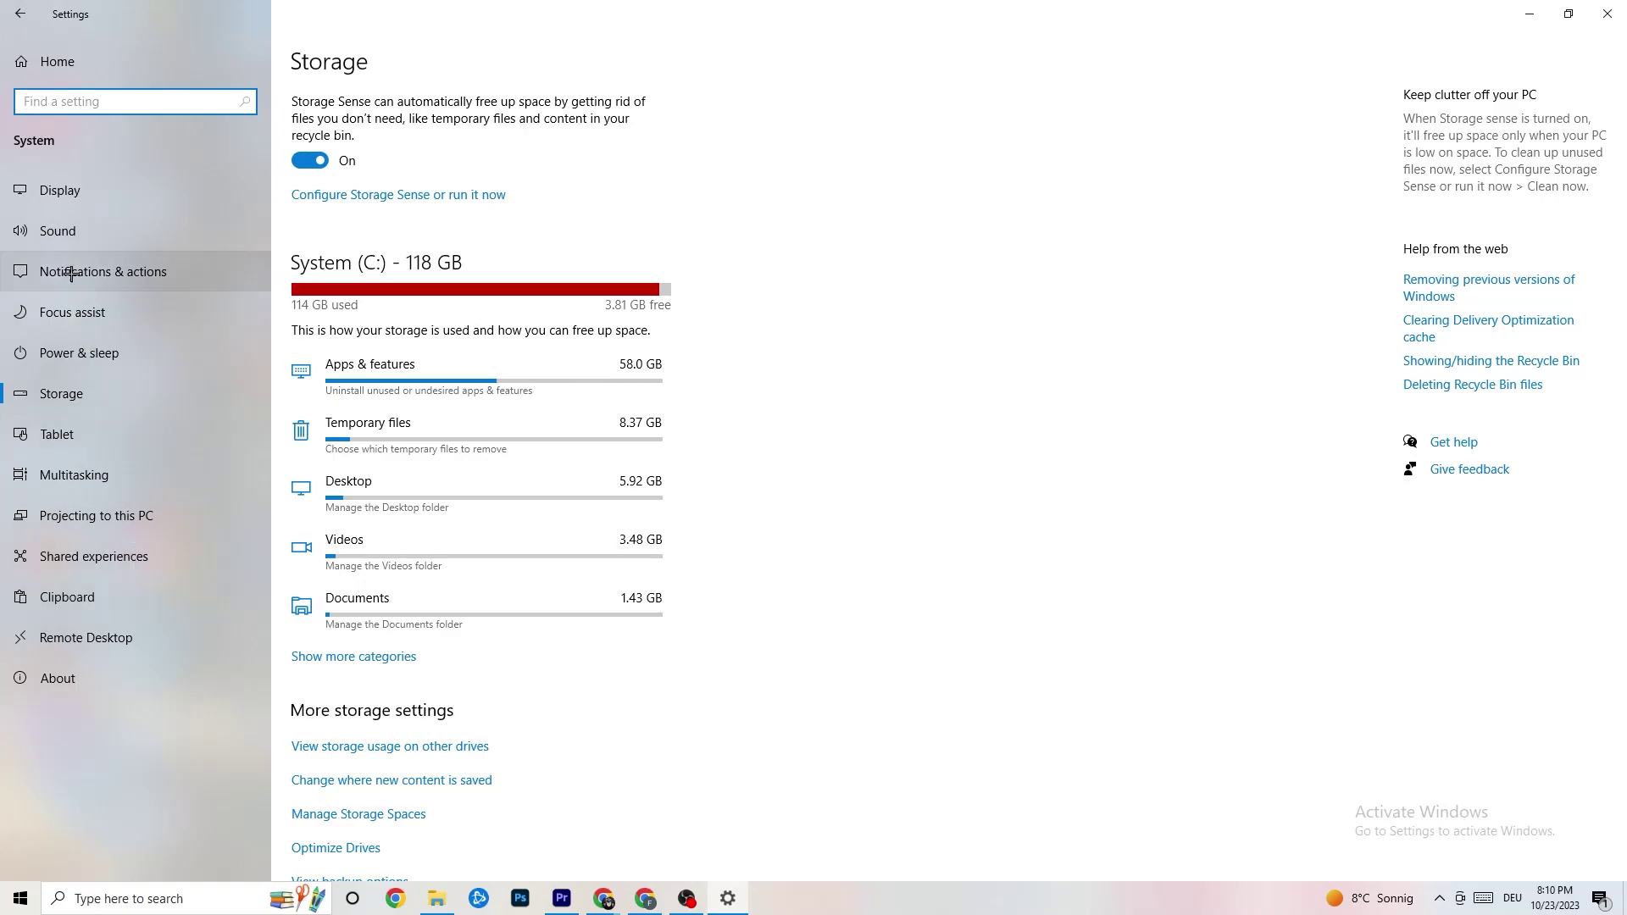
Review the Windows gaming settings for Xbox Game Bar, background recording and audio captures, and Game Mode
{"action": "left_click", "coordinate": [19, 13]}
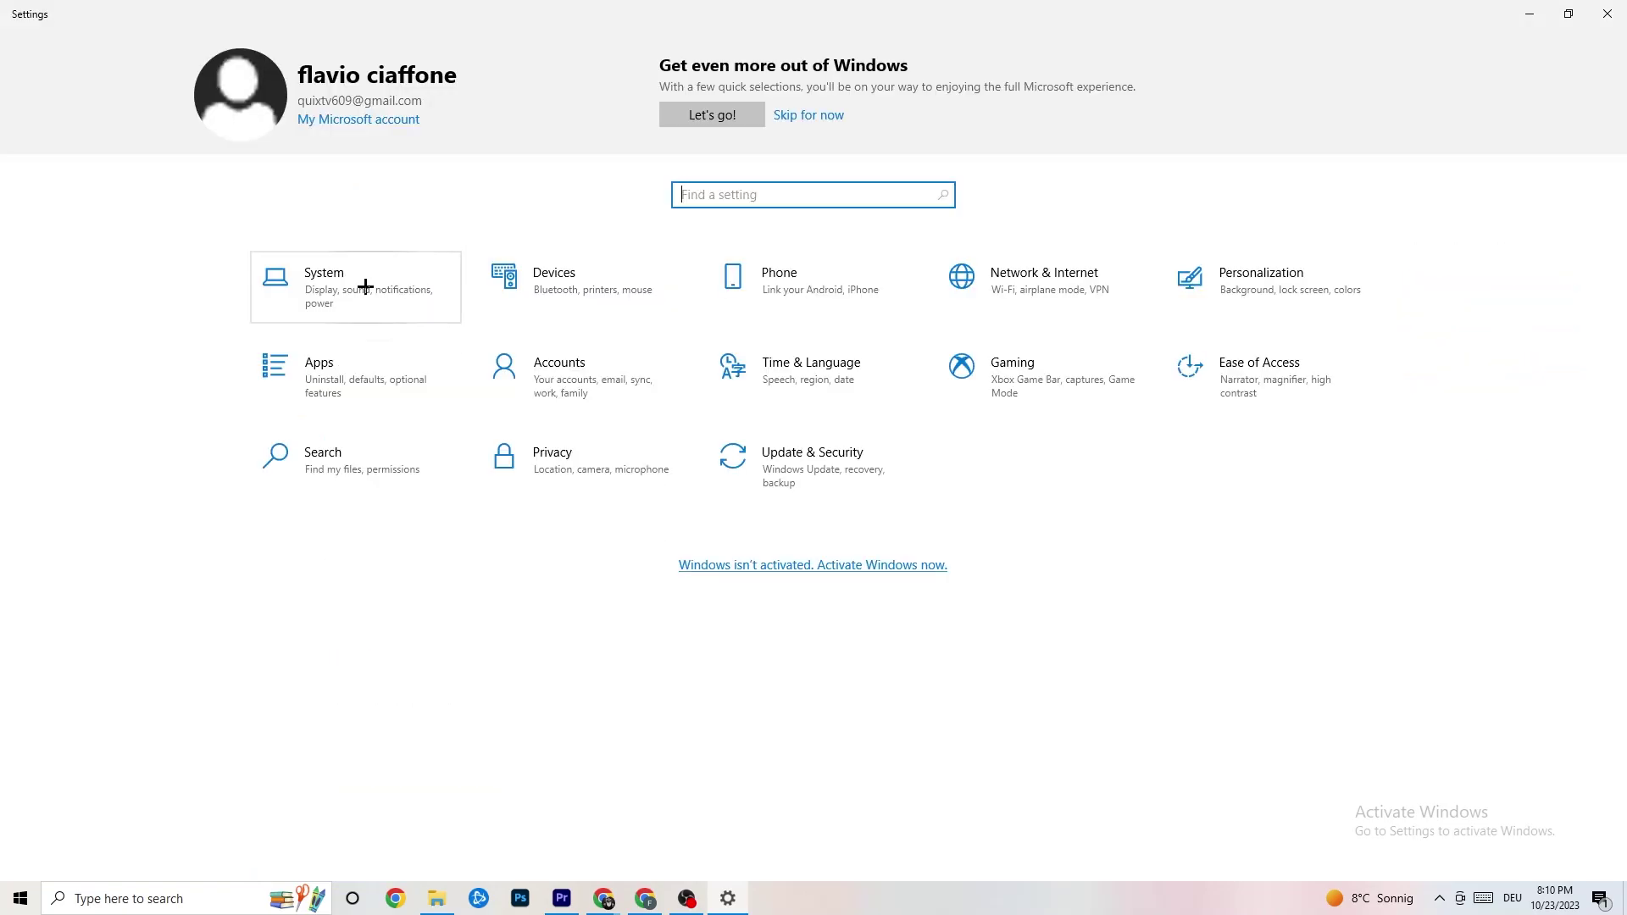
{"action": "left_click", "coordinate": [991, 403]}
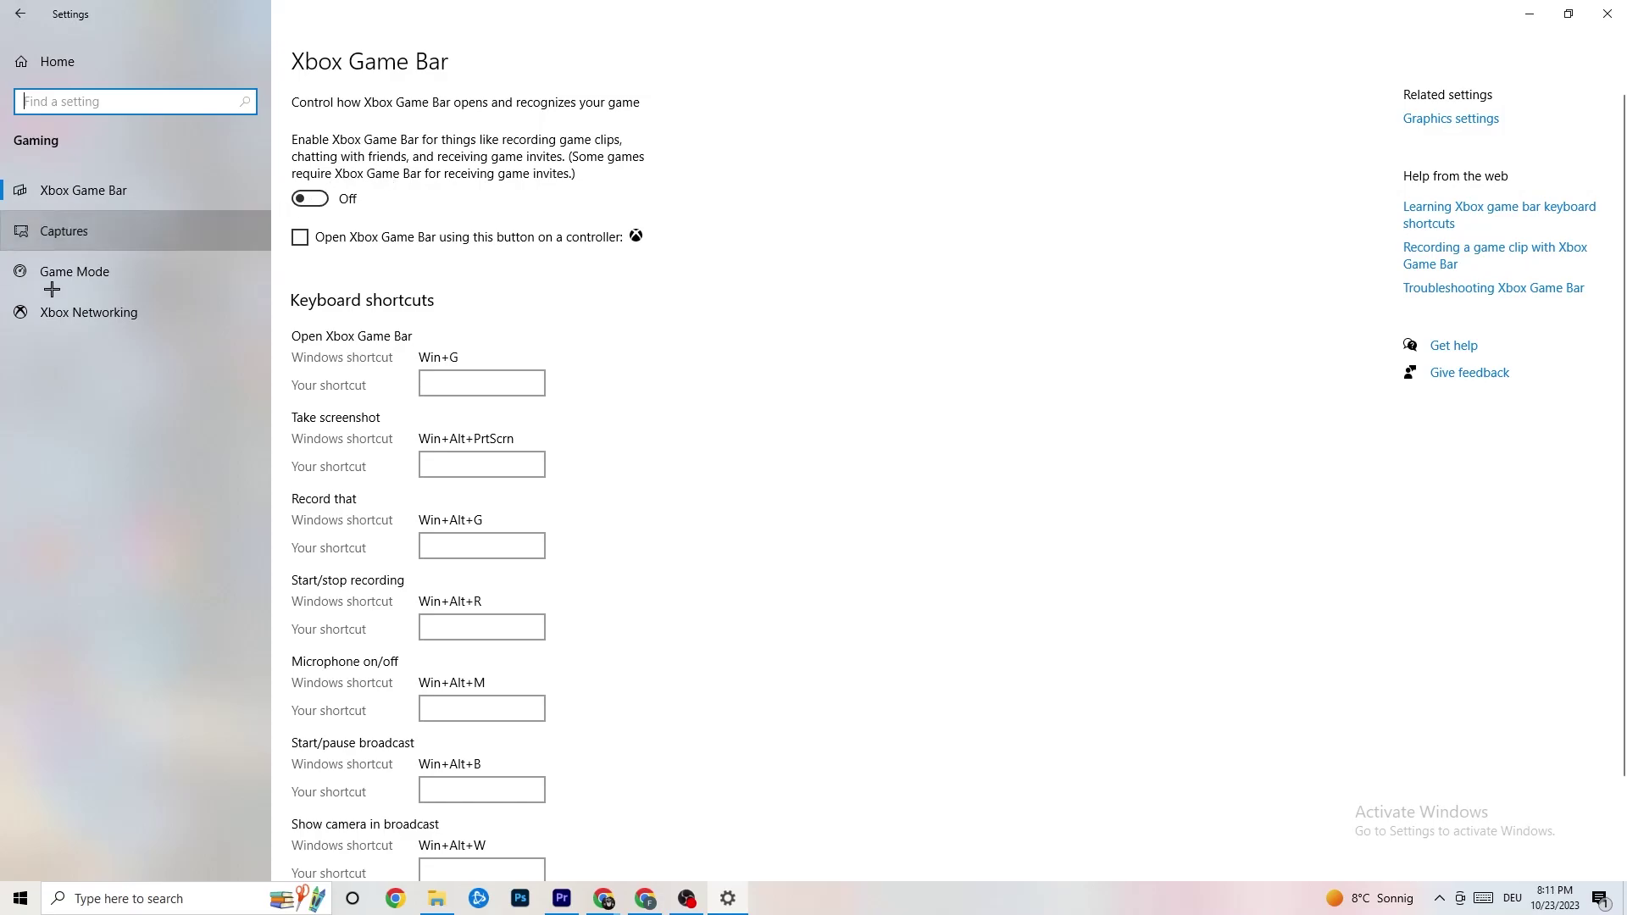
{"action": "left_click", "coordinate": [144, 230]}
{"action": "scroll", "coordinate": [562, 352], "scroll_direction": "down", "scroll_amount": 3}
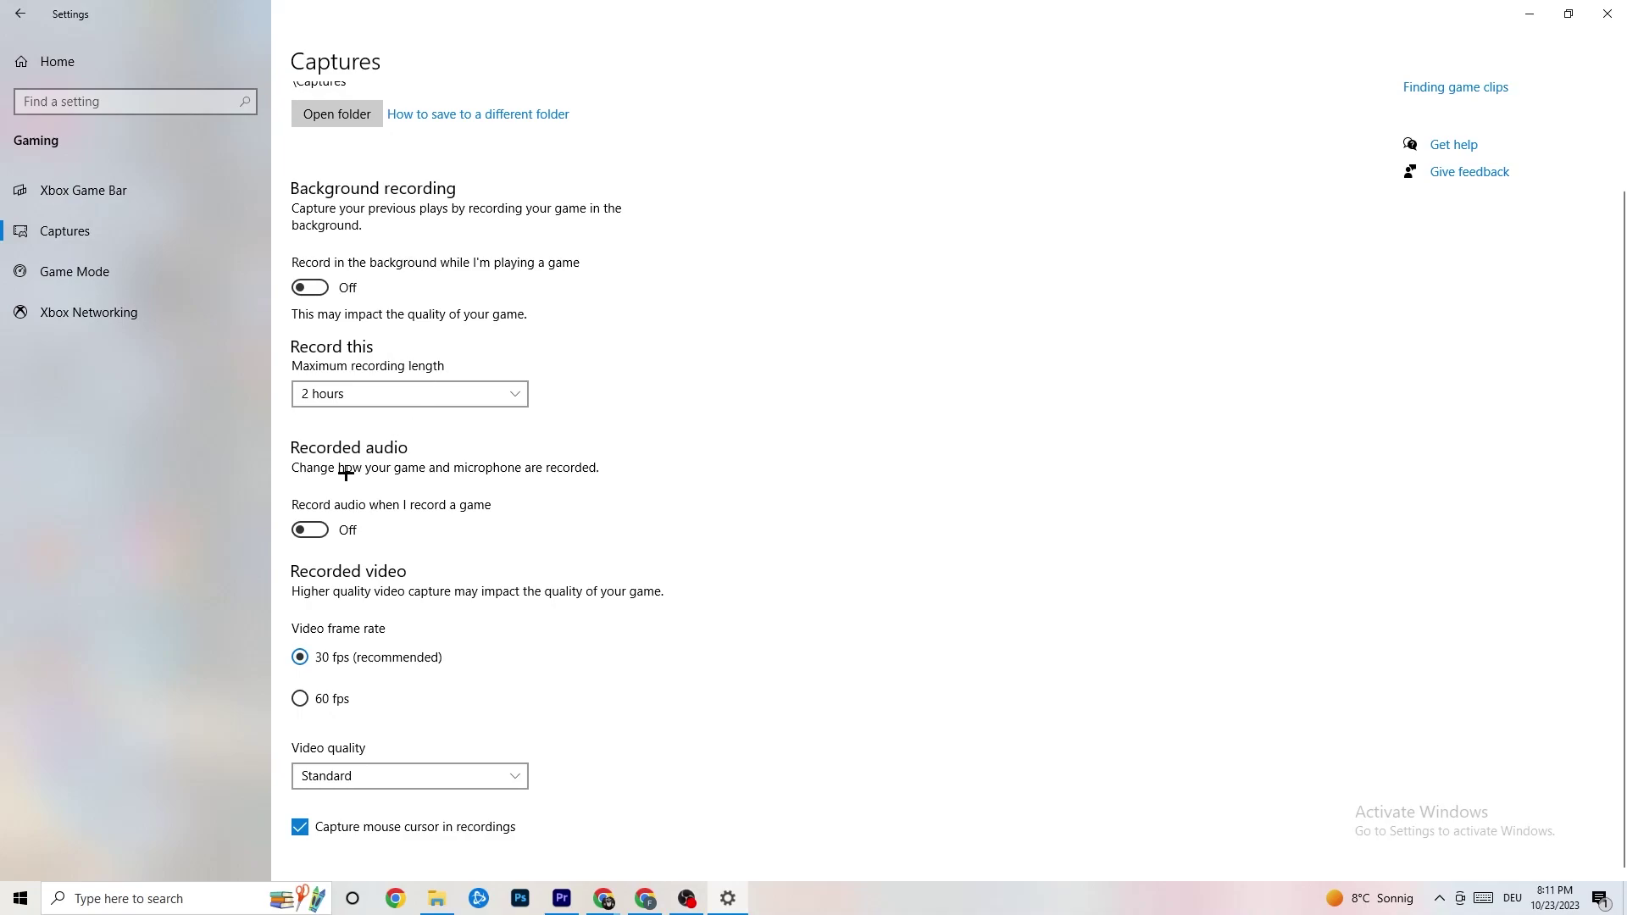
{"action": "left_click", "coordinate": [108, 269]}
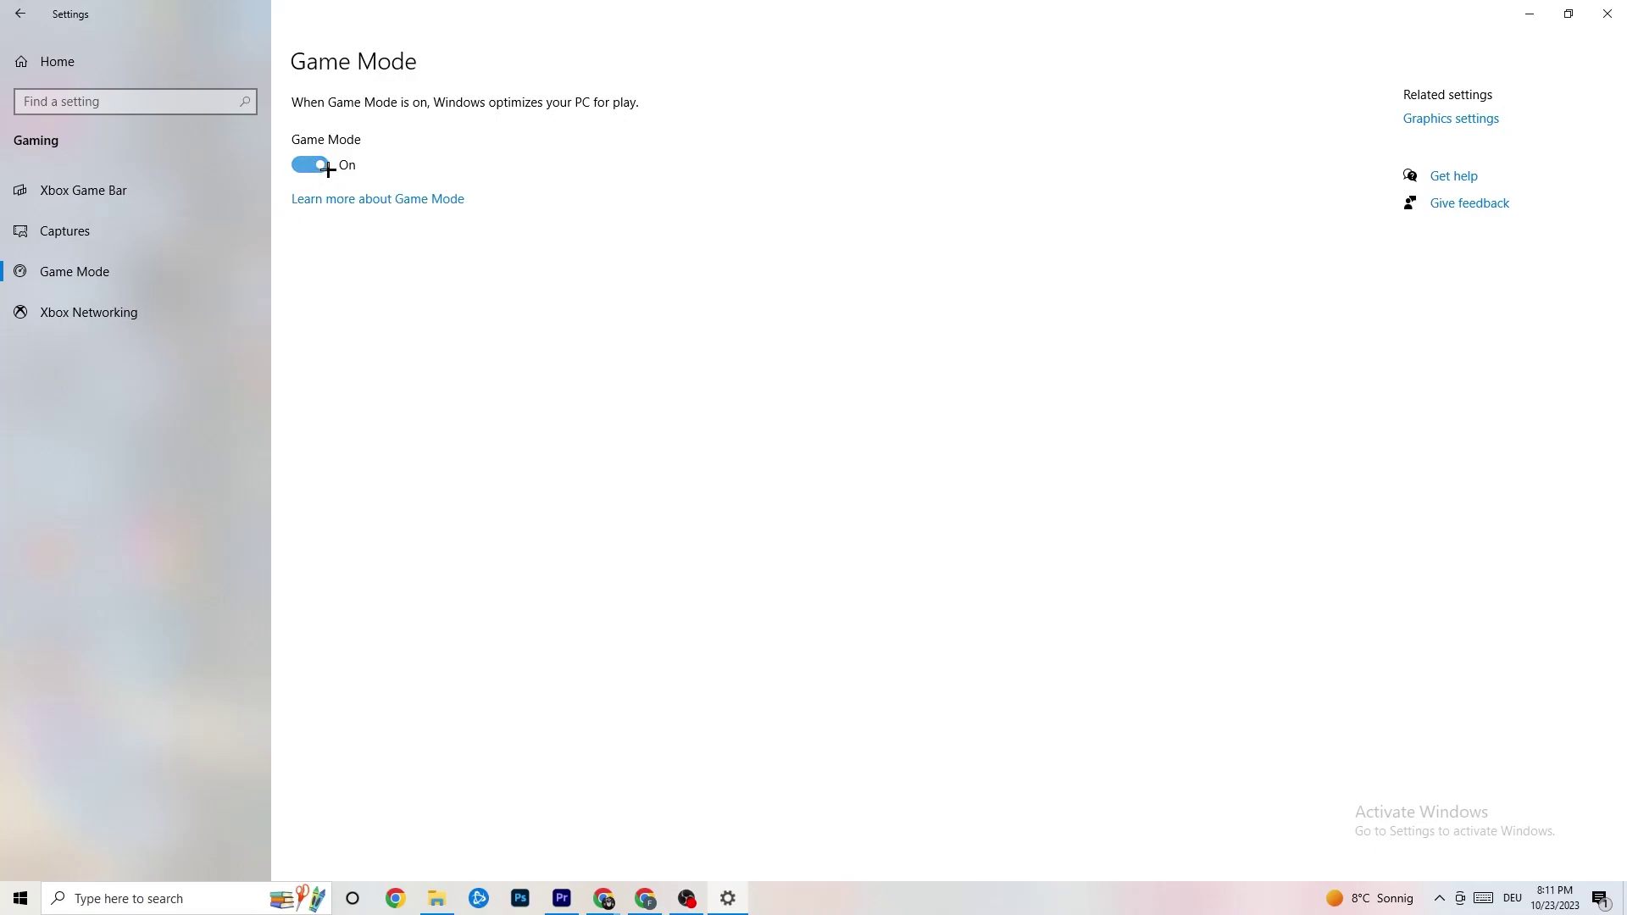
Check the Windows Update page and the recommended troubleshooting options under Update & Security, and close the settings
{"action": "left_click", "coordinate": [21, 13]}
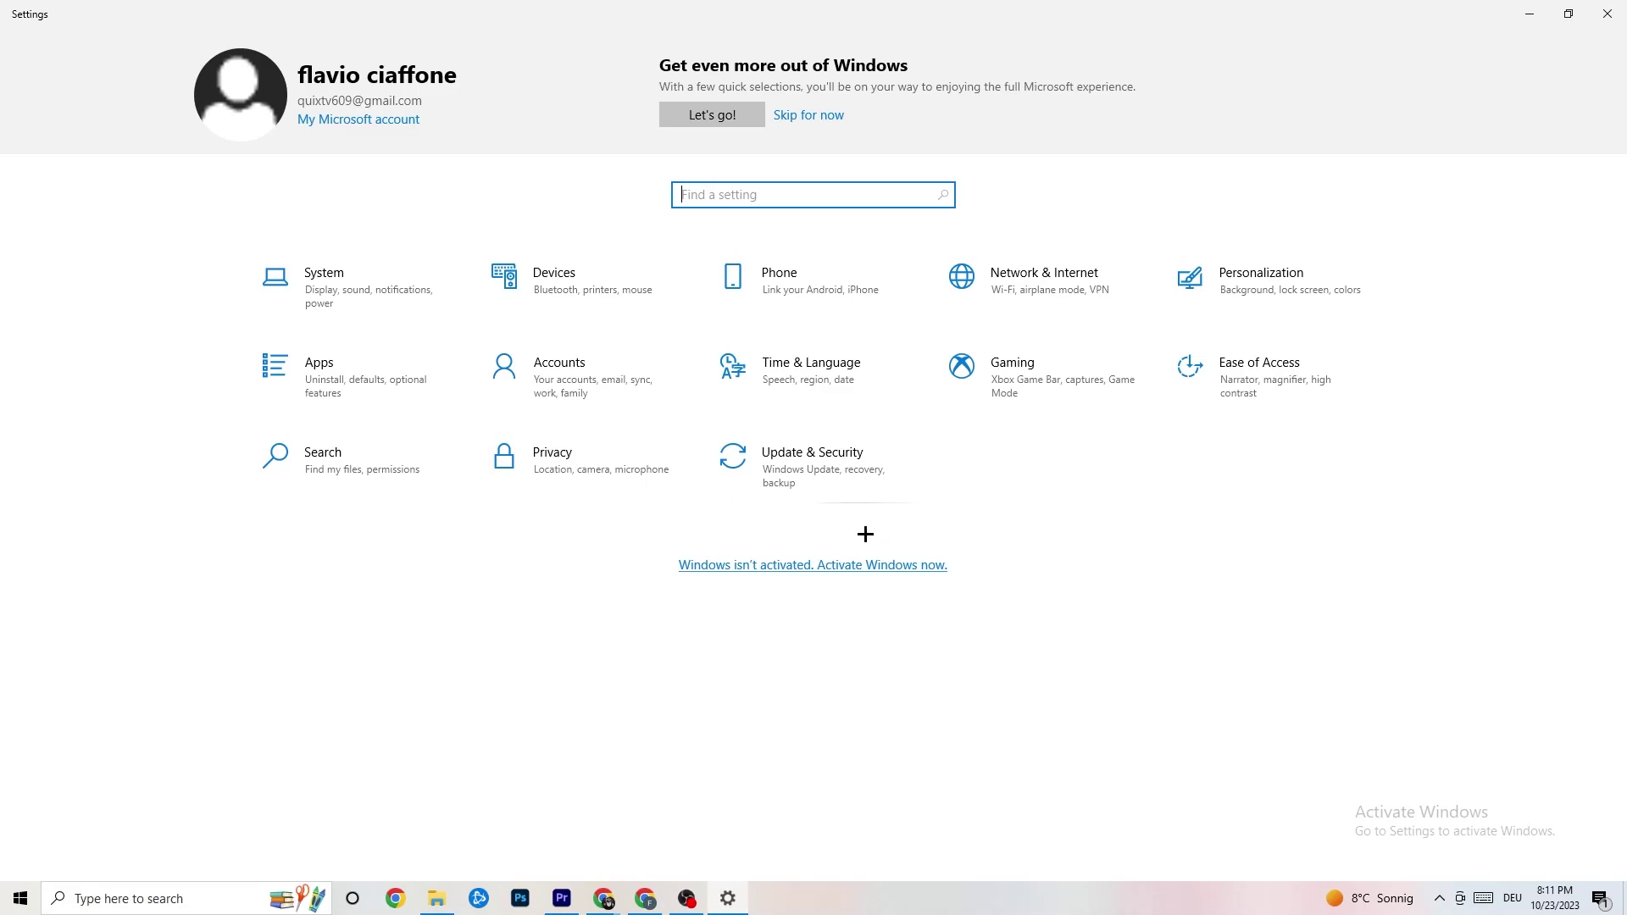
{"action": "left_click", "coordinate": [825, 459]}
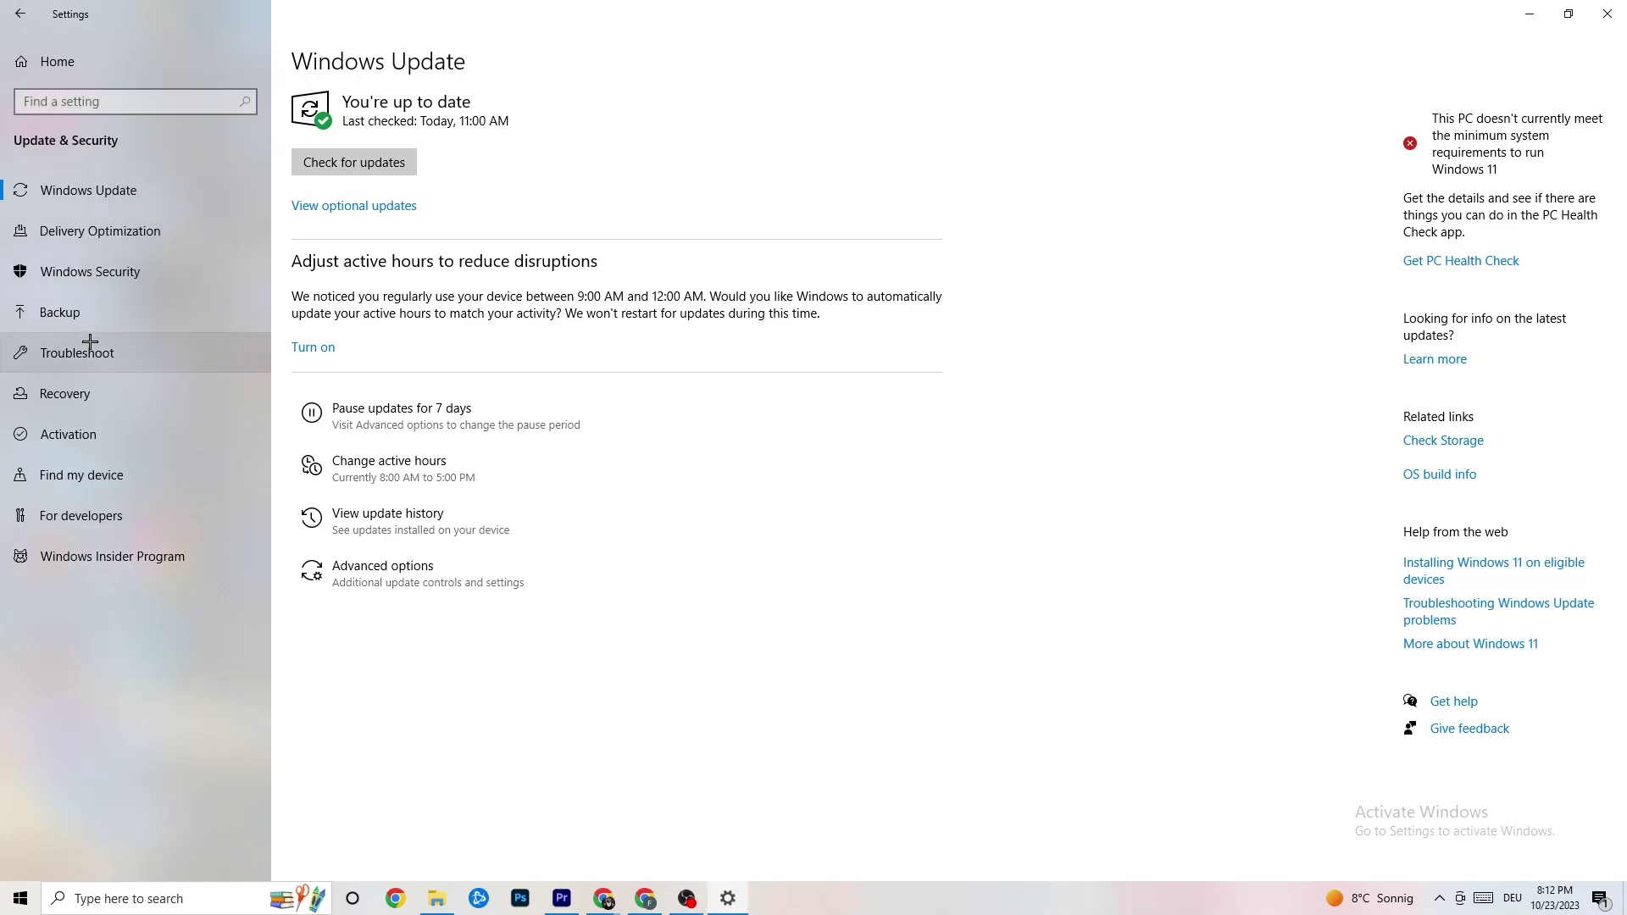
{"action": "left_click", "coordinate": [89, 341]}
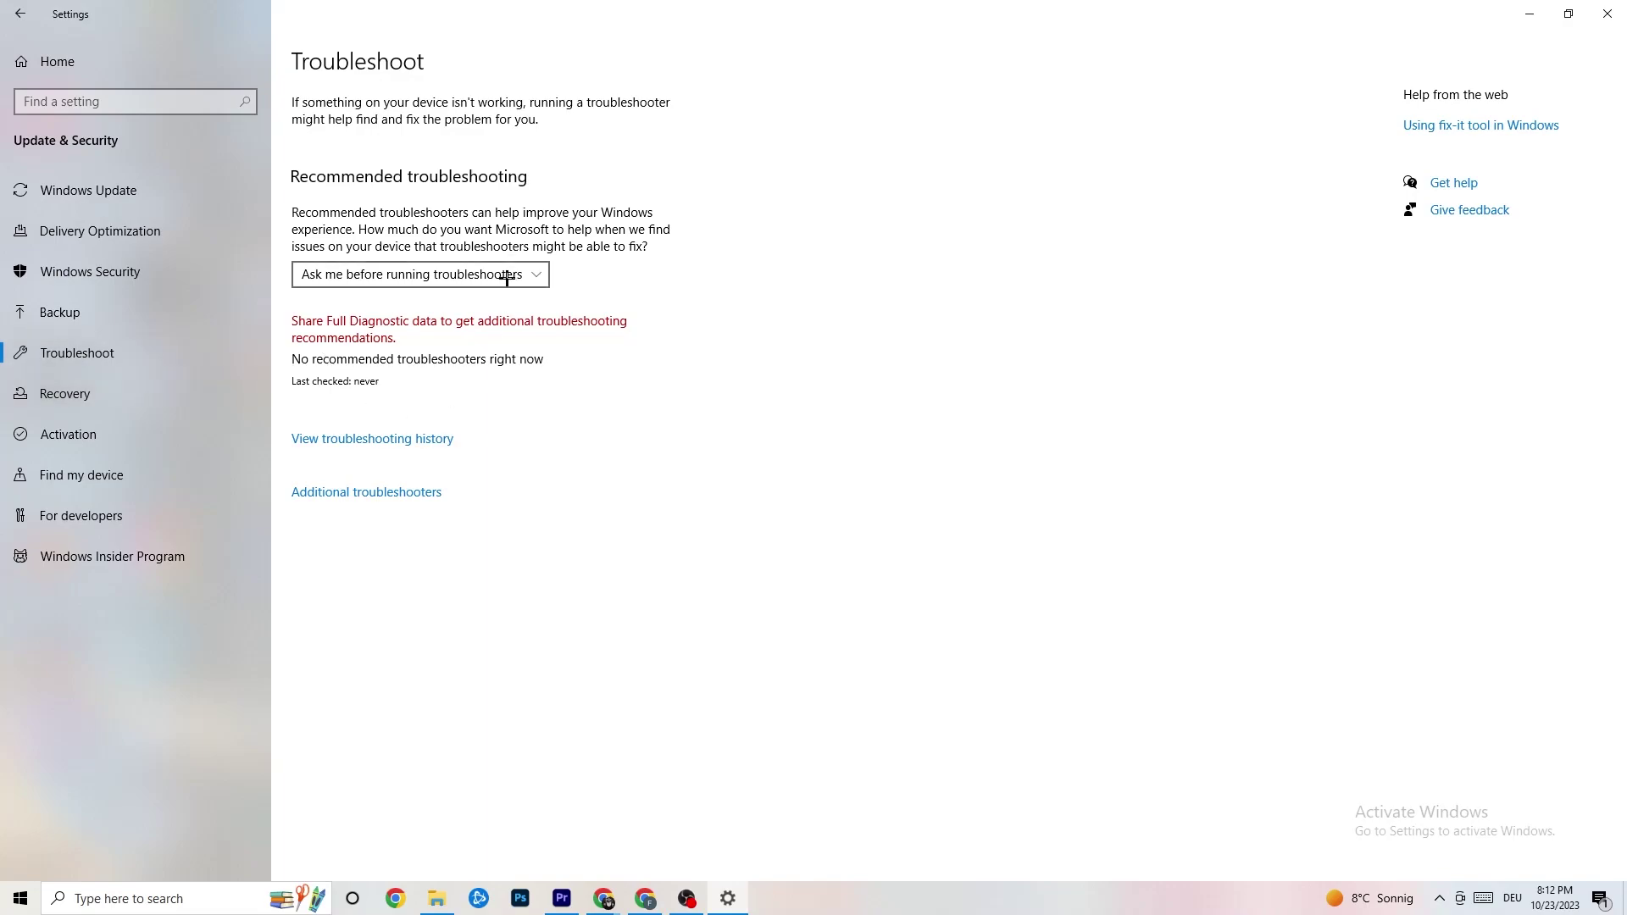
{"action": "left_click", "coordinate": [1607, 13]}
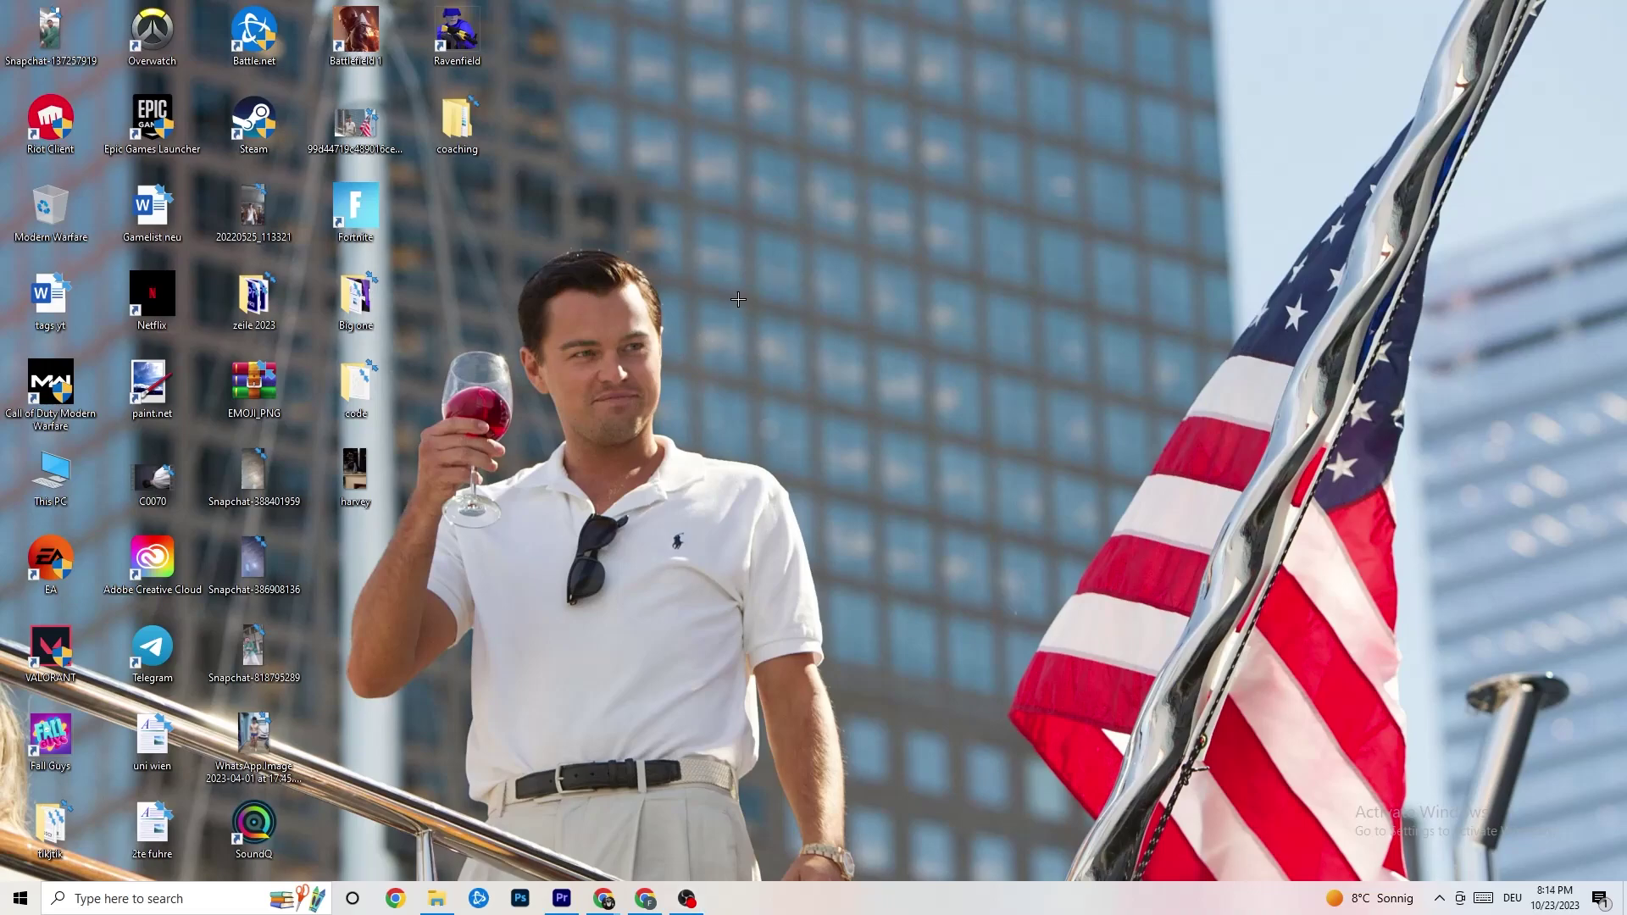
Review the image preview, resolution and refresh rate settings in NVIDIA Control Panel, keeping the native 1920 × 1080, and close it
{"action": "right_click", "coordinate": [728, 221]}
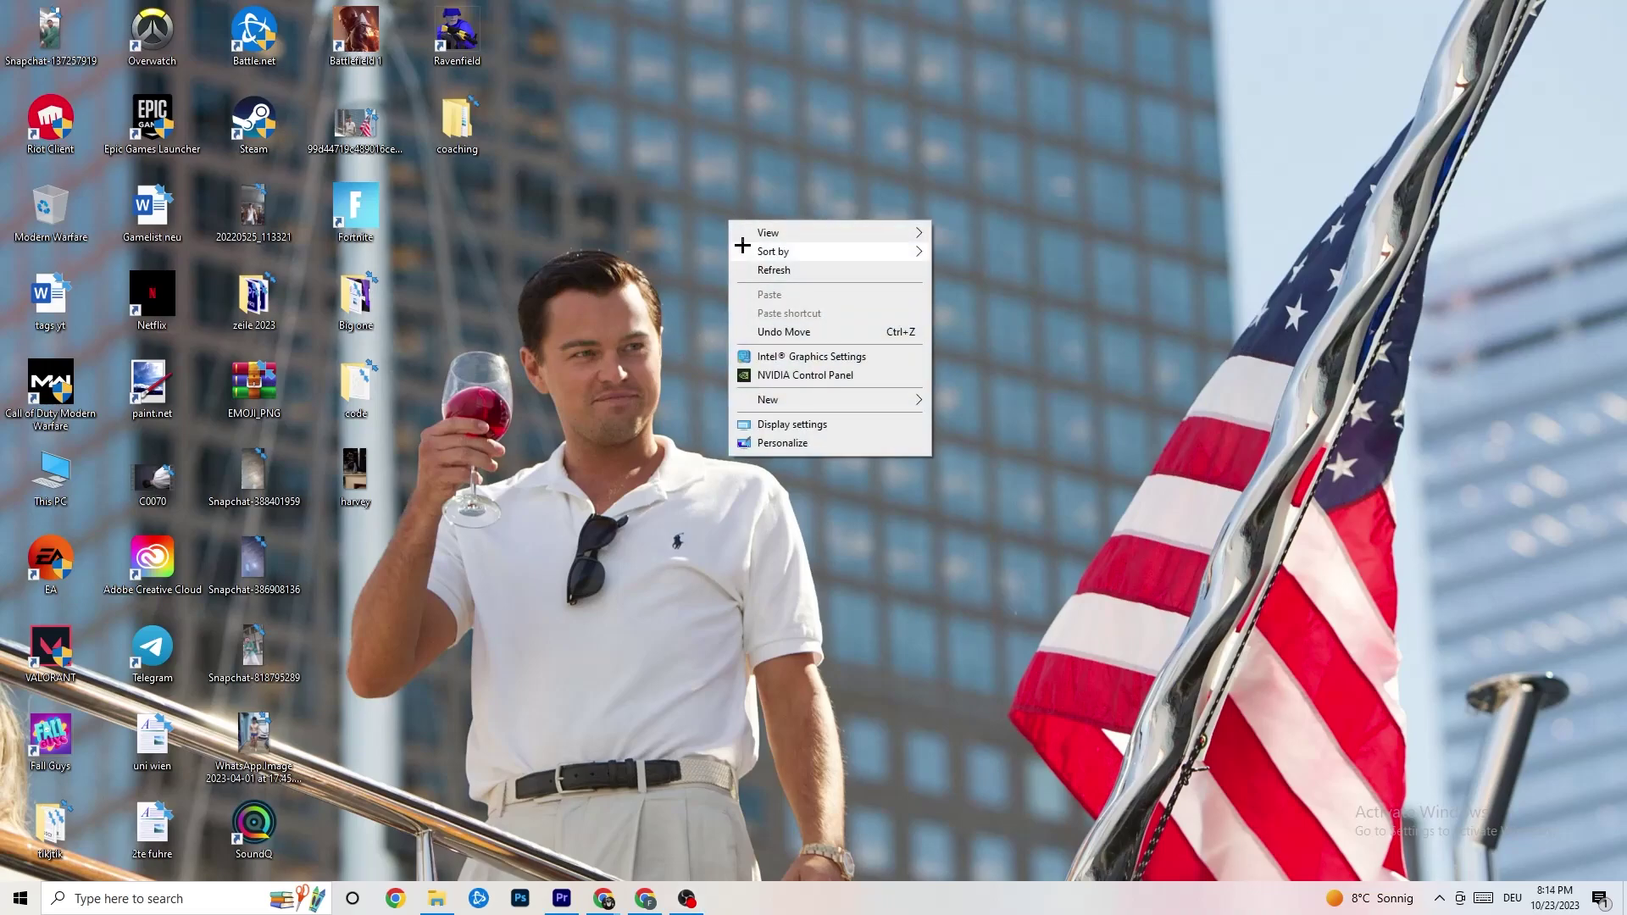
{"action": "left_click", "coordinate": [787, 377]}
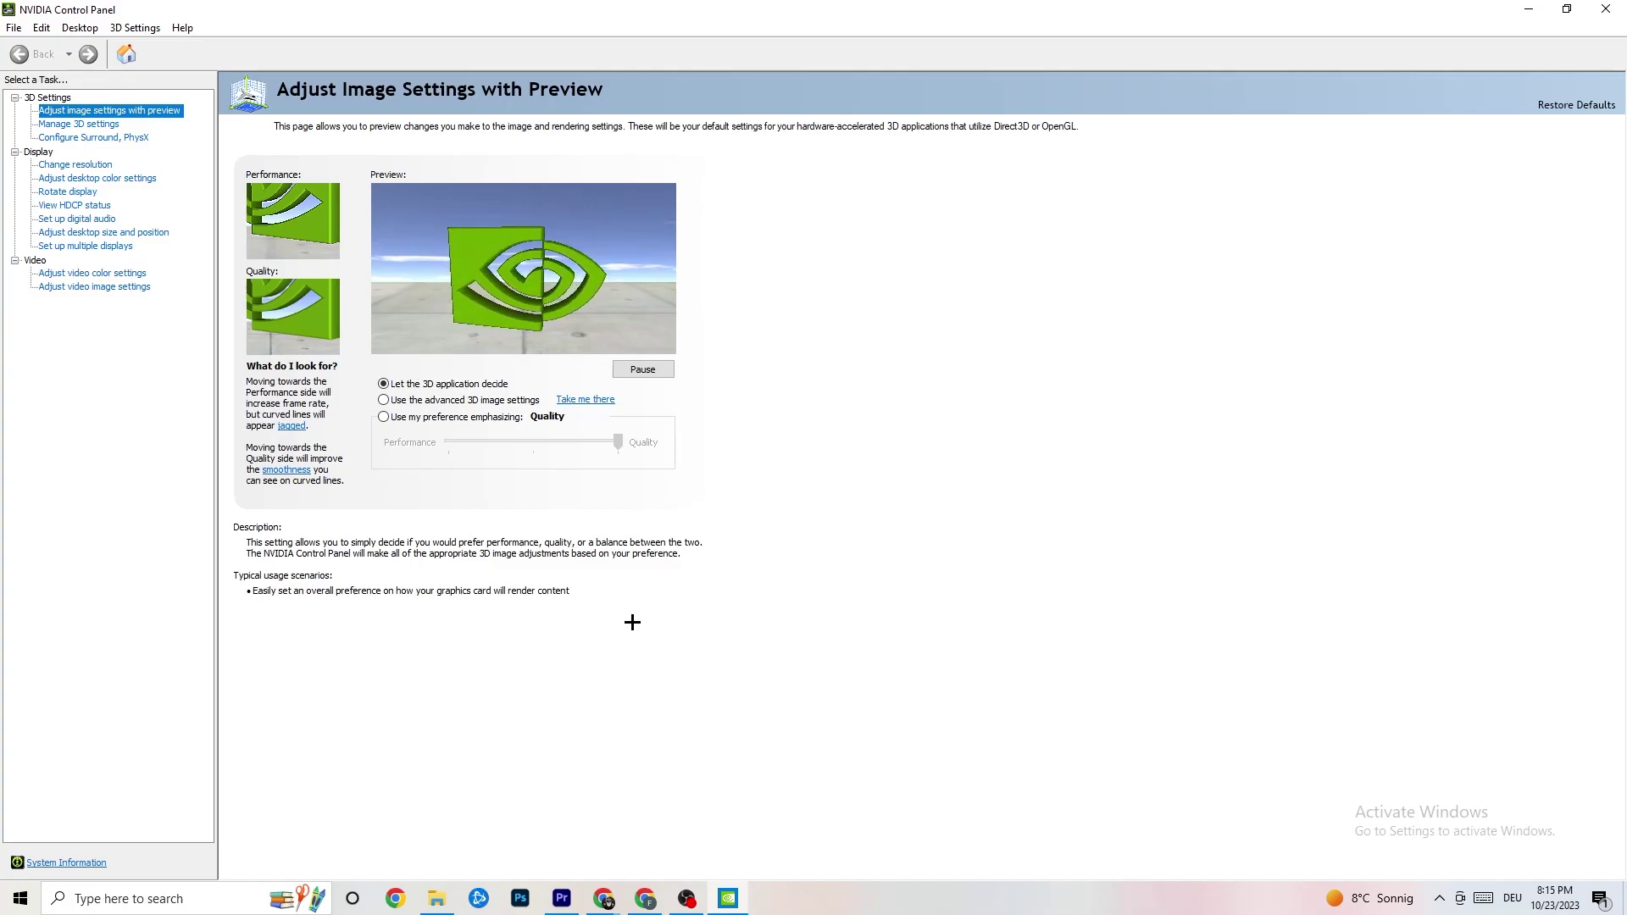
{"action": "left_click", "coordinate": [71, 166]}
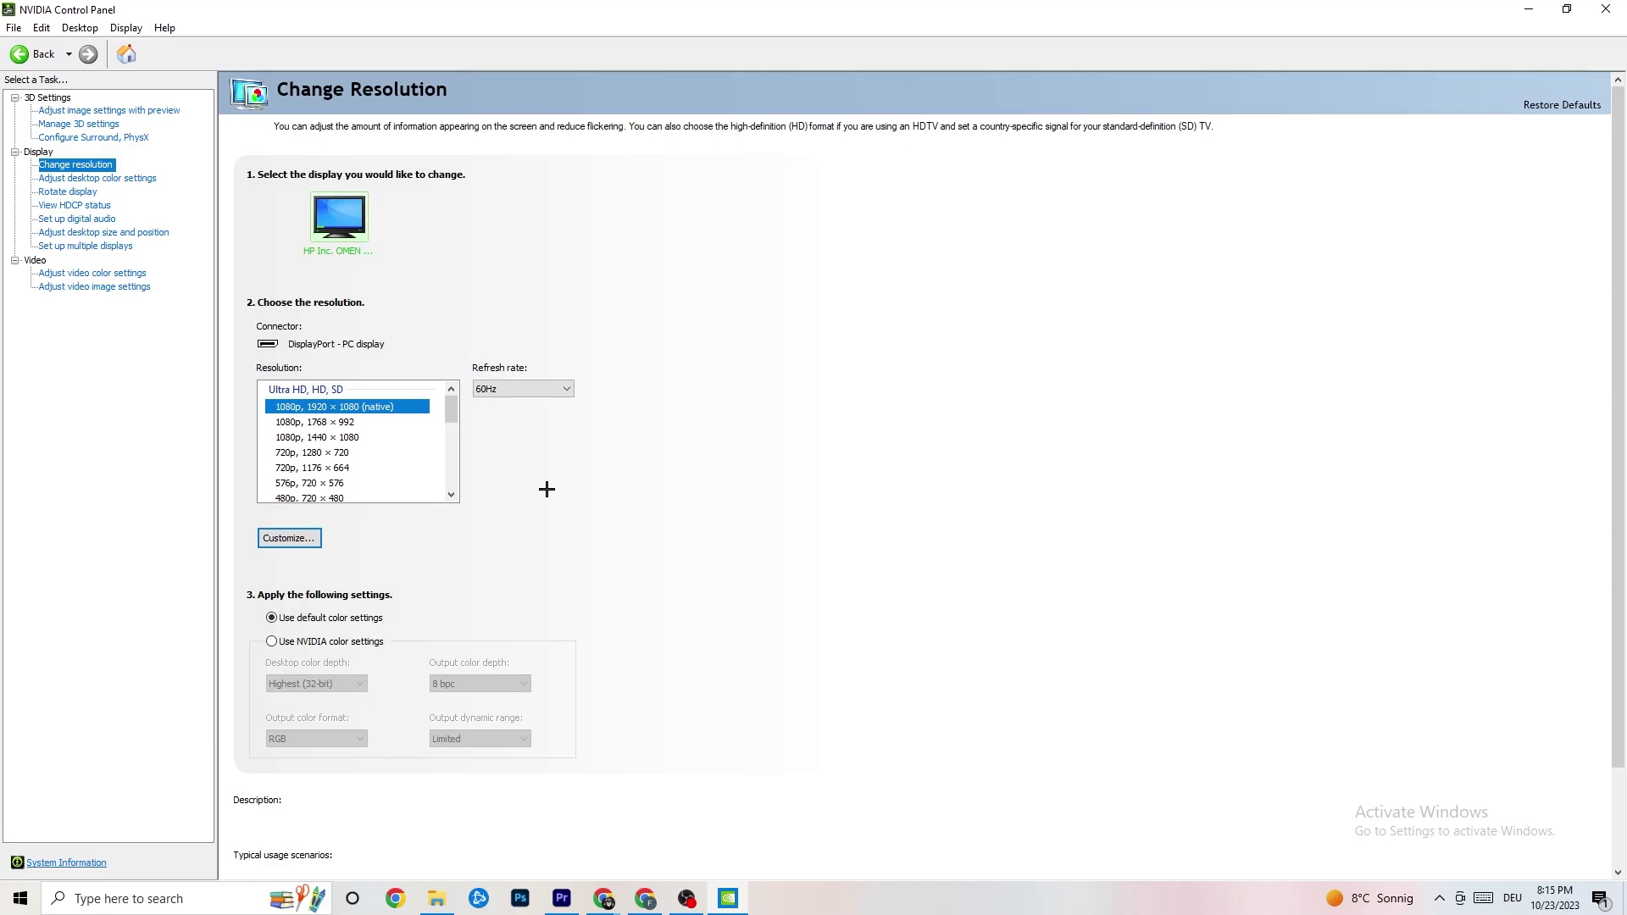
{"action": "mouse_move", "coordinate": [396, 417]}
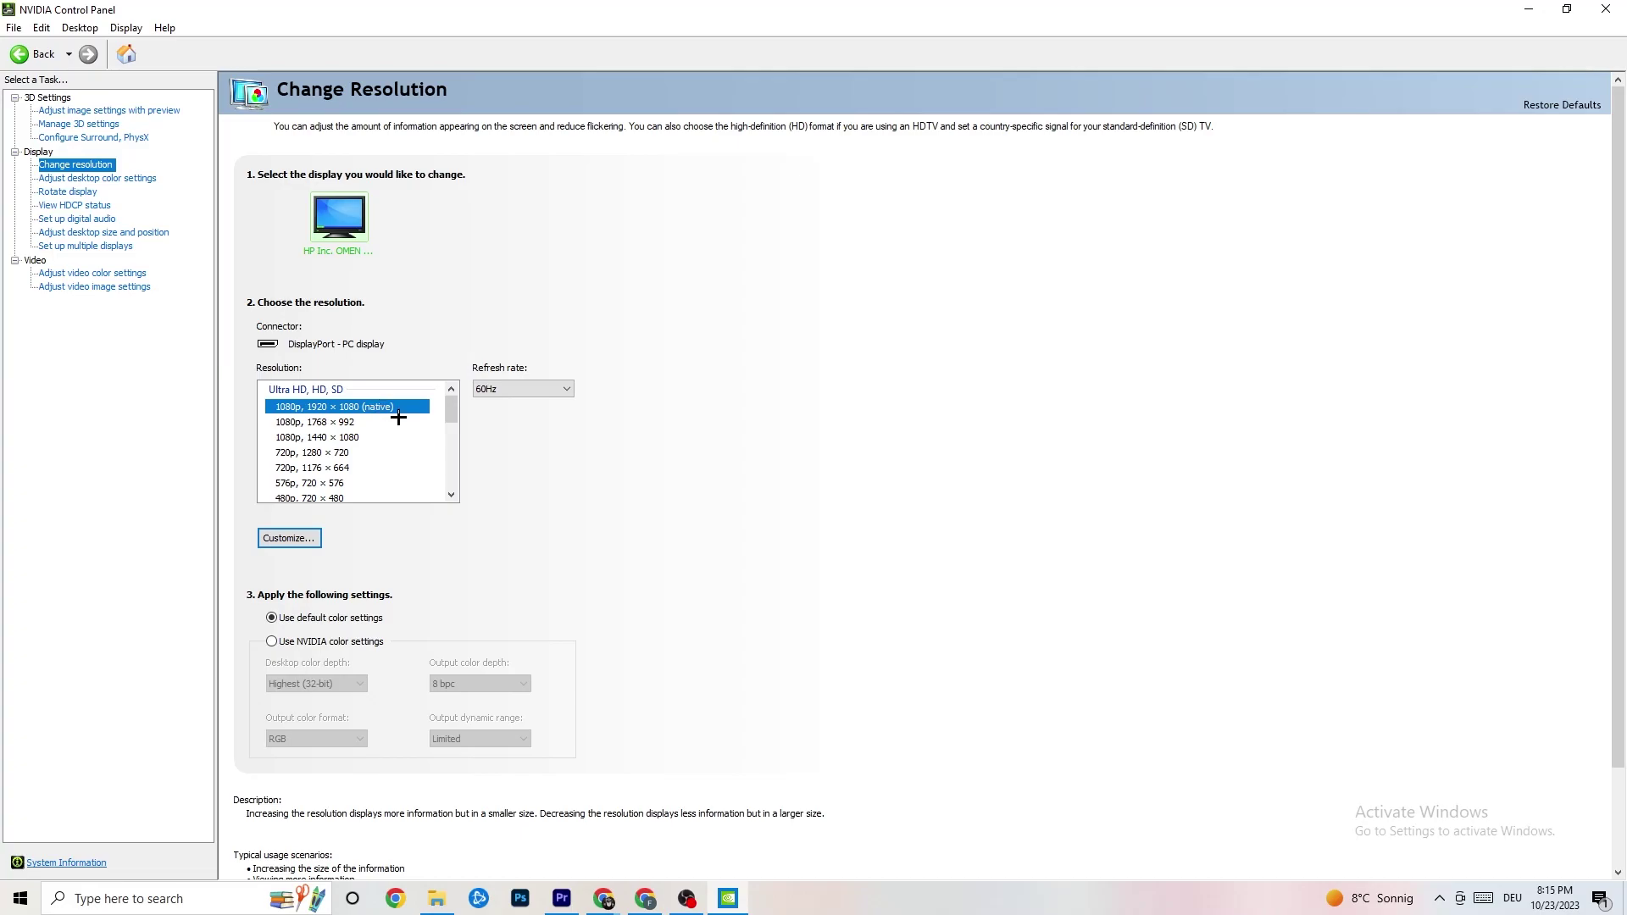
{"action": "left_click_drag", "start_coordinate": [450, 411], "coordinate": [450, 408]}
{"action": "key", "text": "alt+F4"}
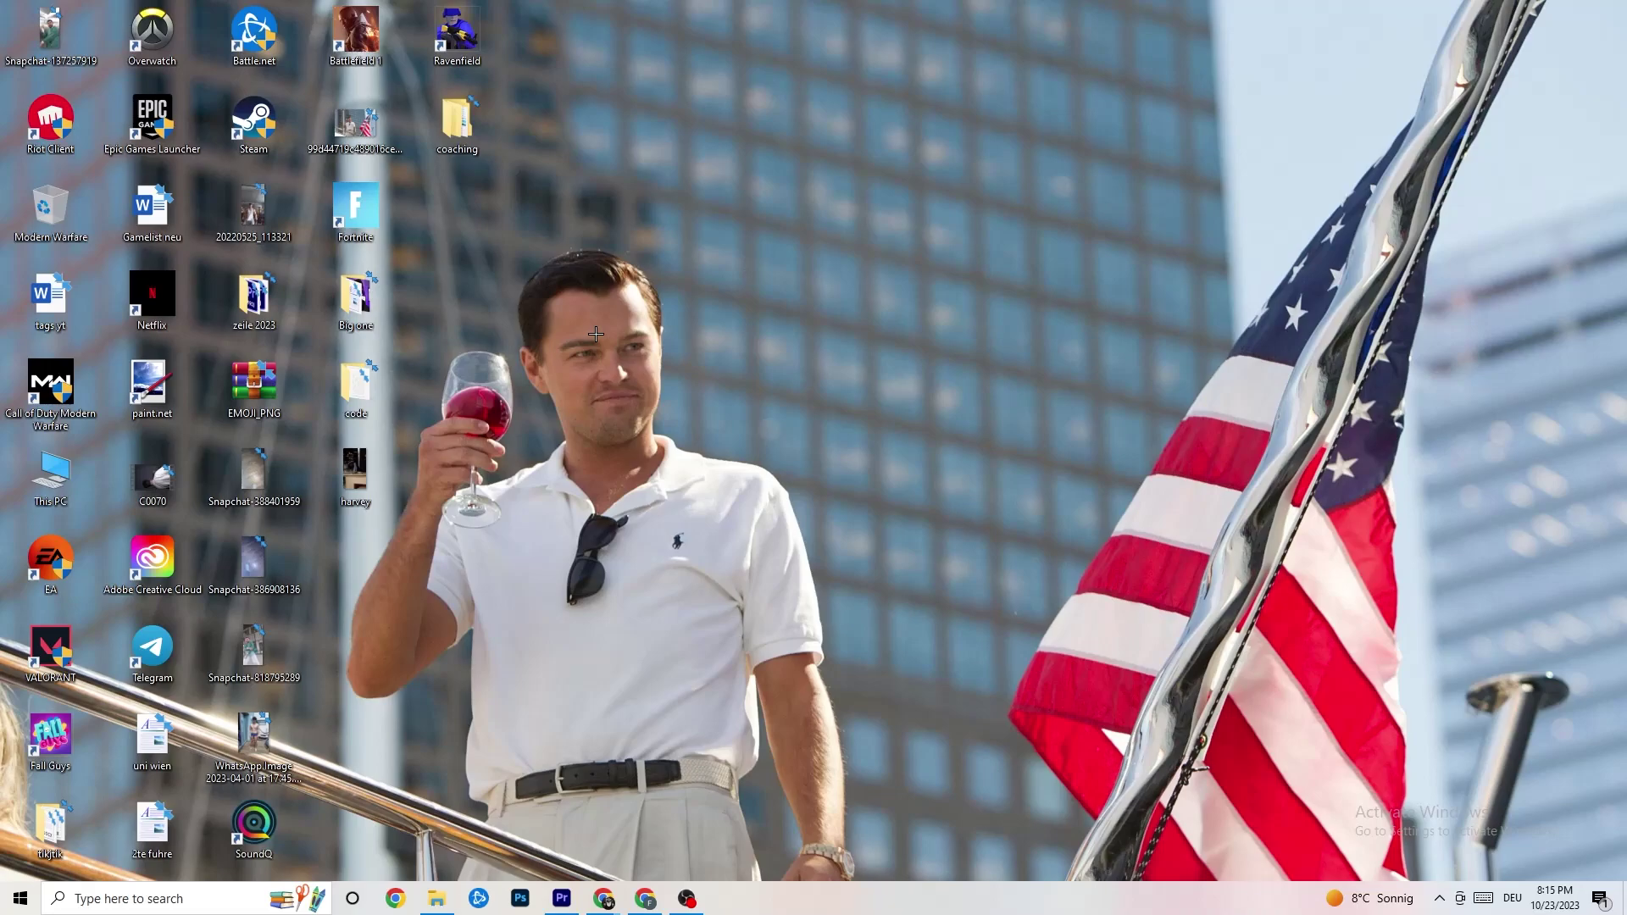
Show the power choices for restarting the PC and dismiss them without restarting
{"action": "left_click", "coordinate": [20, 898]}
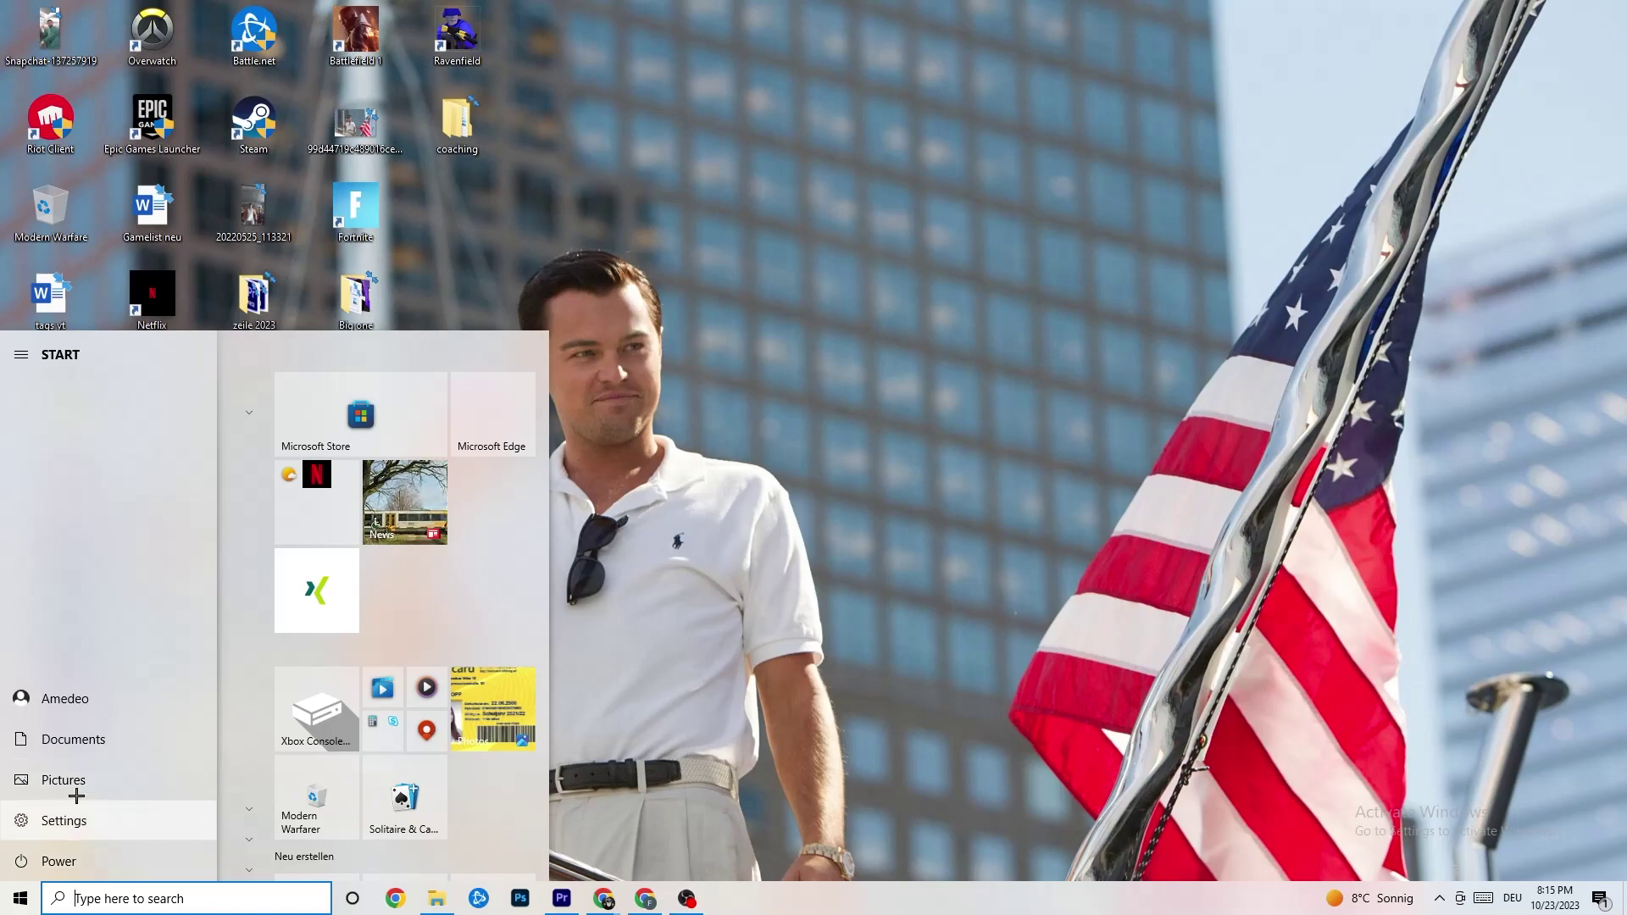
{"action": "left_click", "coordinate": [167, 849]}
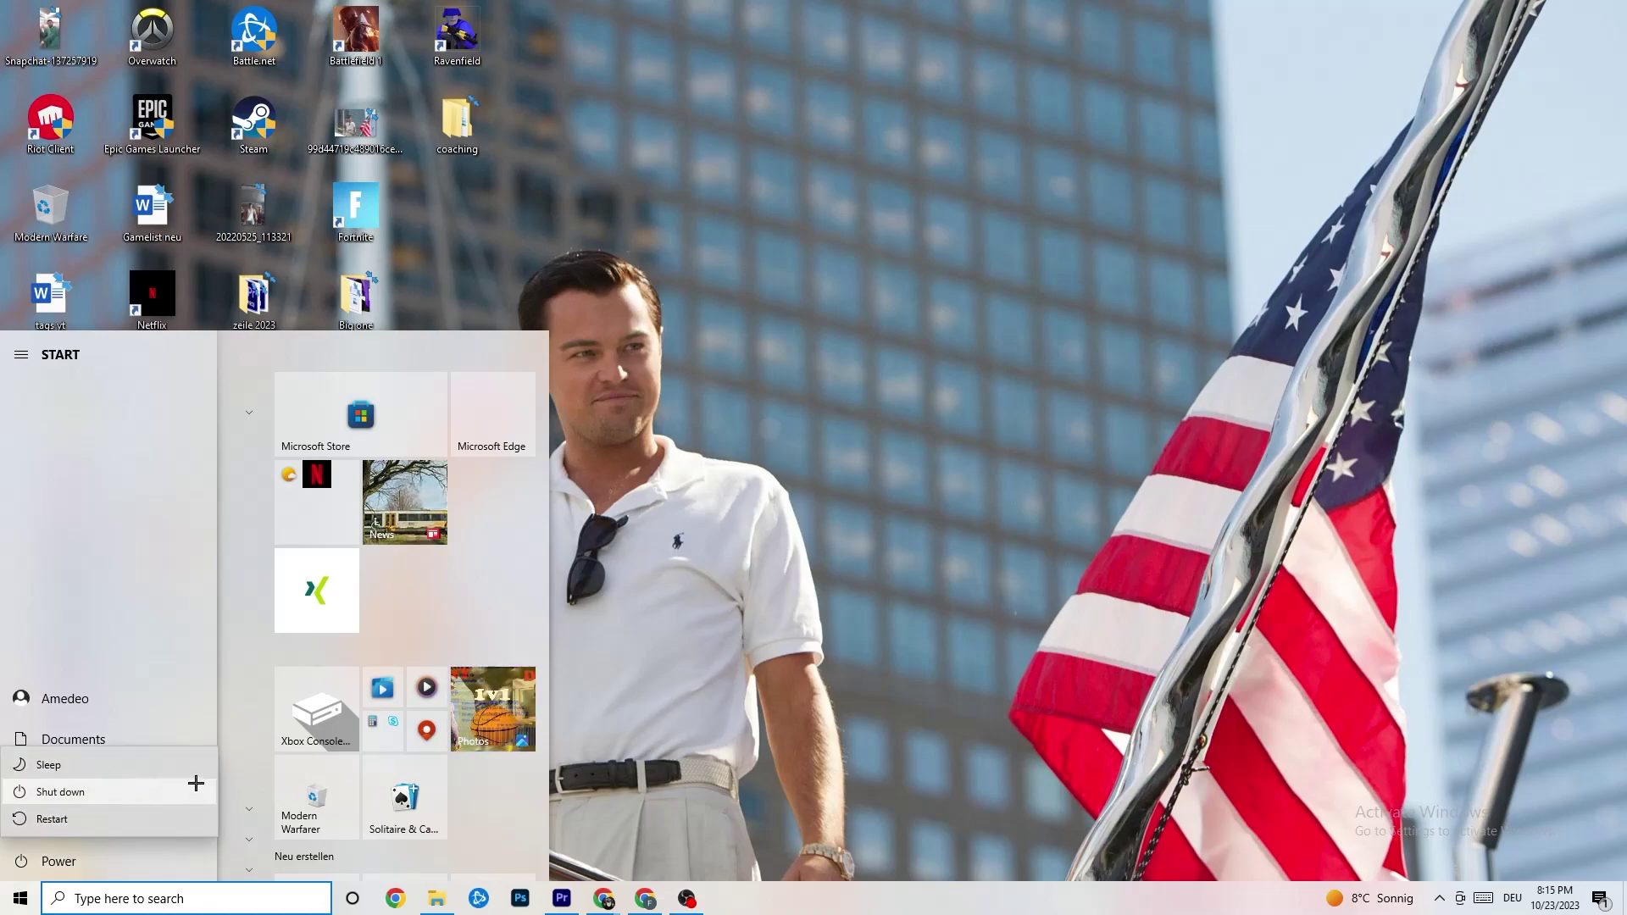
{"action": "key", "text": "Escape"}
{"action": "key", "text": "Escape"}
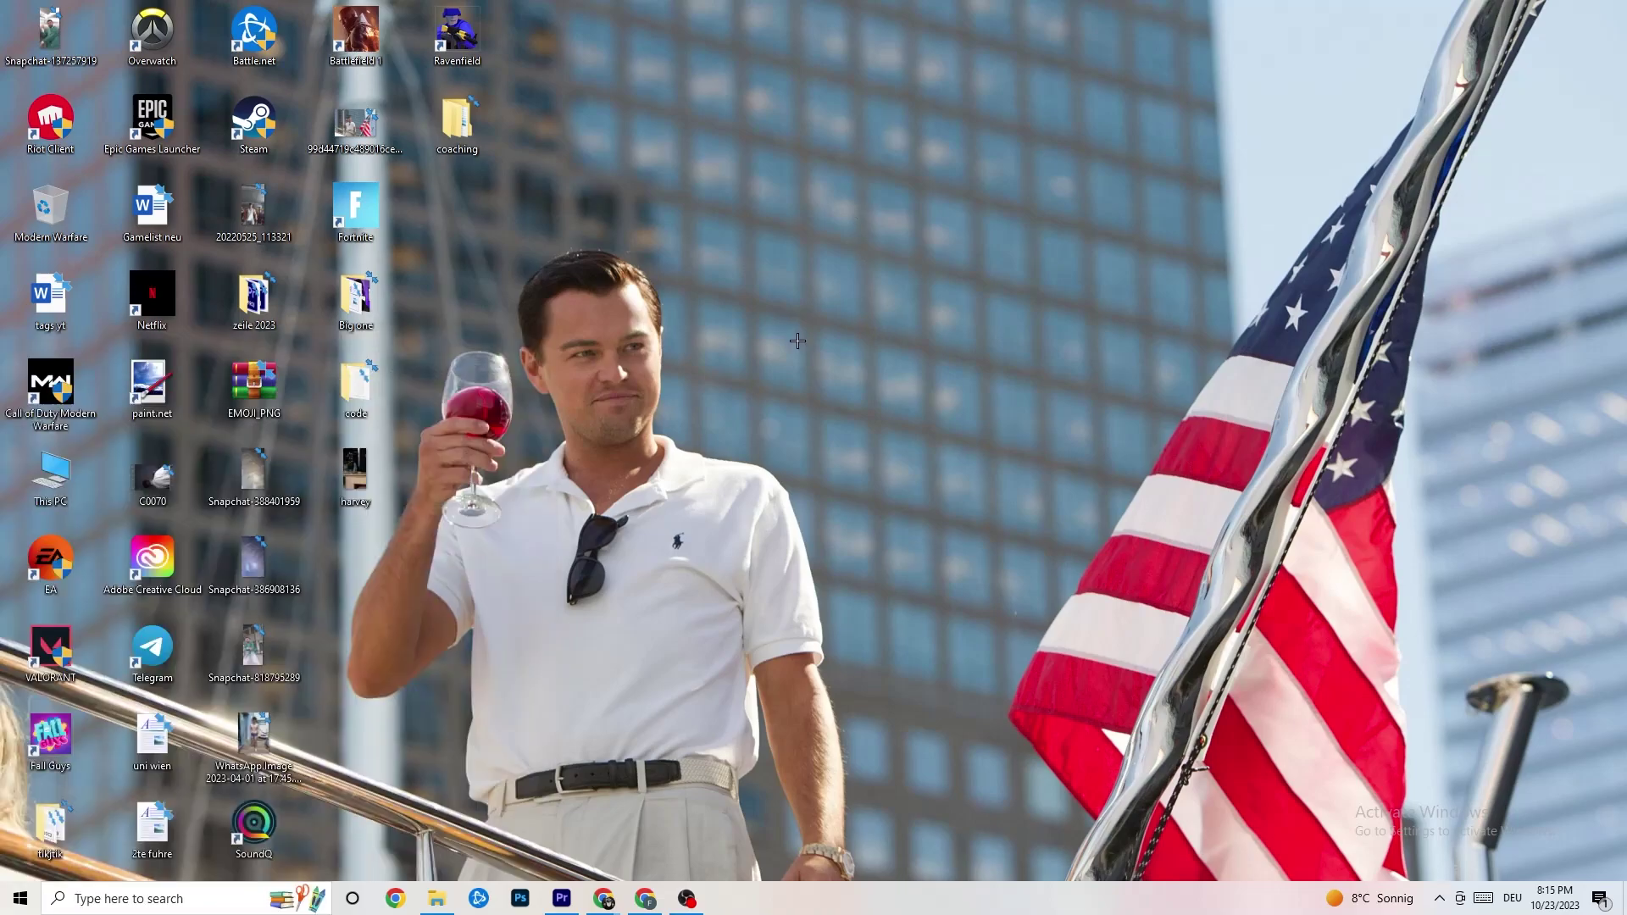